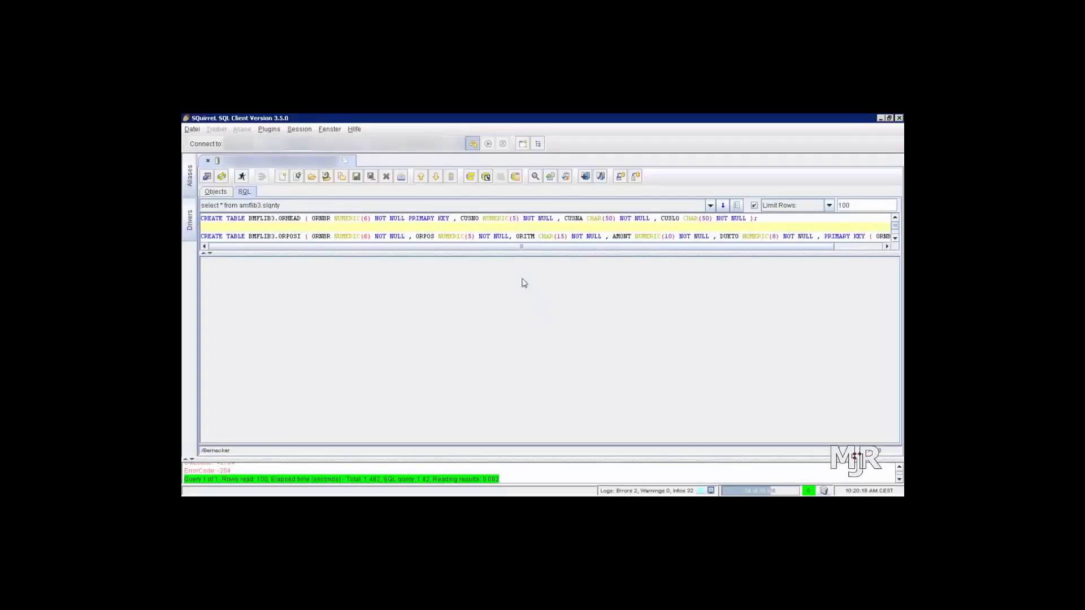
# - Create the ORHEAD table and confirm it with 'select * from bmflib3.orhead;'
pyautogui.moveTo(485, 226); pyautogui.dragTo(420, 197)
pyautogui.hotkey('ctrl', 'Return')
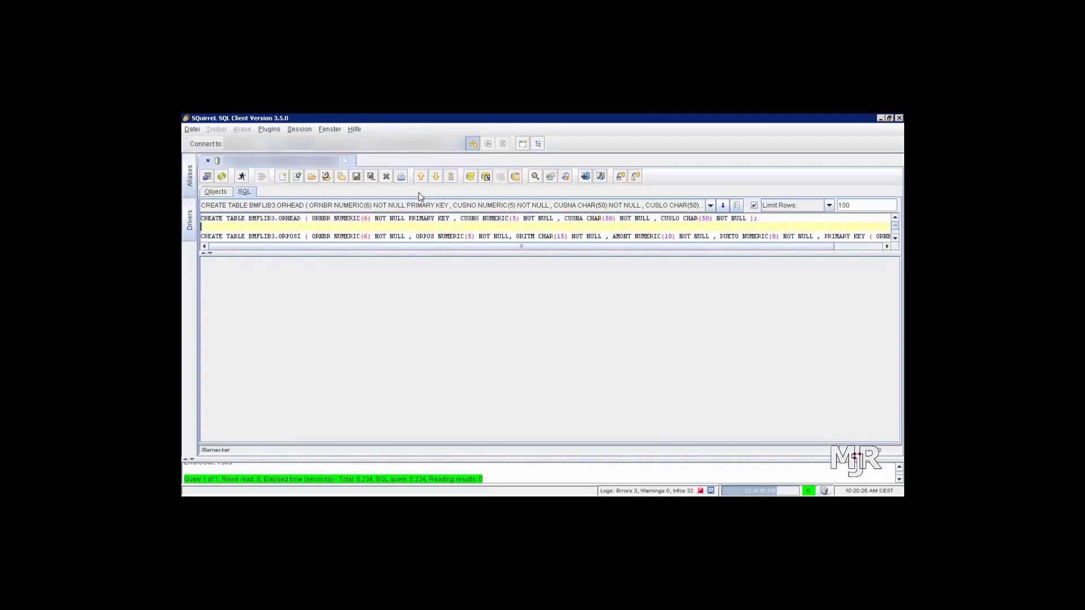
pyautogui.hotkey('ctrl', 'a')
pyautogui.press('Delete')
pyautogui.press('Return')
pyautogui.write('select * from bmflib3.orhead;')
pyautogui.hotkey('ctrl', 'shift', 'Home')
pyautogui.hotkey('ctrl', 'Return')
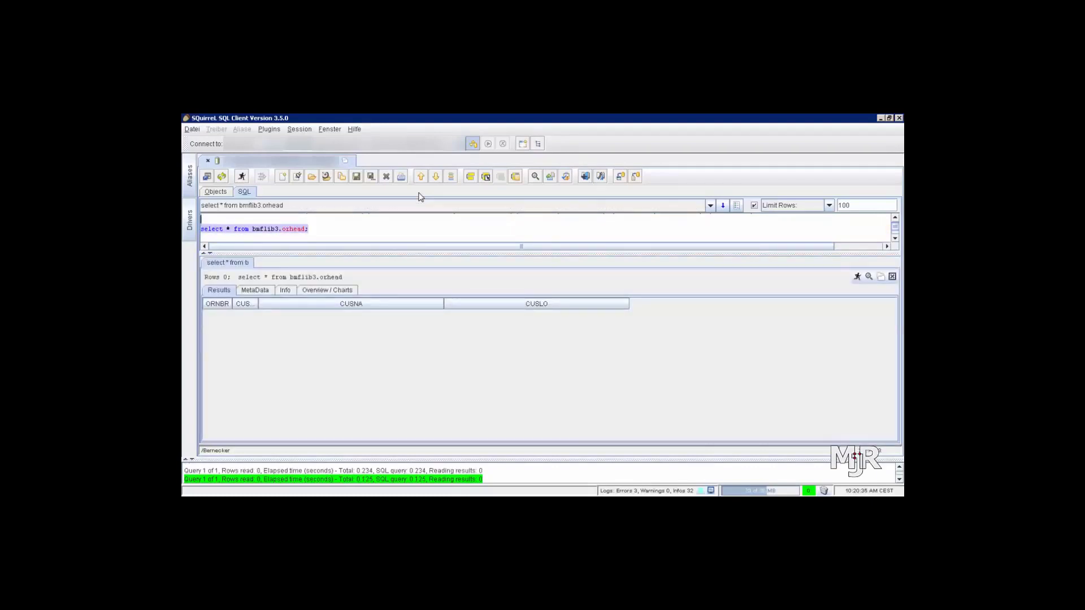
# - Create the ORPOSI table and confirm it with a select on bmflib3.orposi
pyautogui.hotkey('ctrl', 'v')
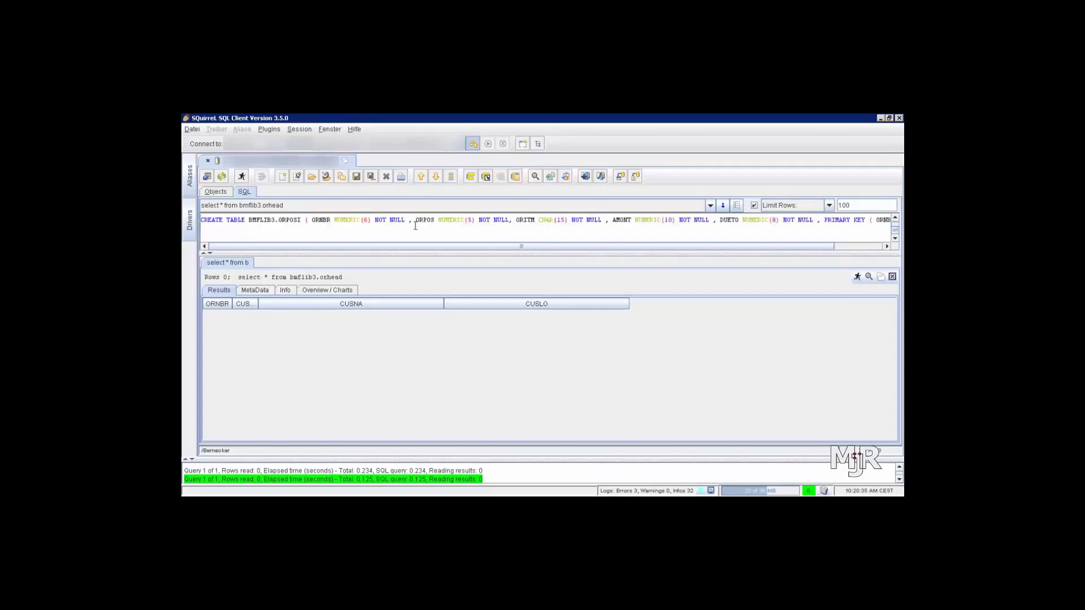
pyautogui.hotkey('ctrl', 'Home')
pyautogui.hotkey('ctrl', 'Return')
pyautogui.hotkey('ctrl', 'z')
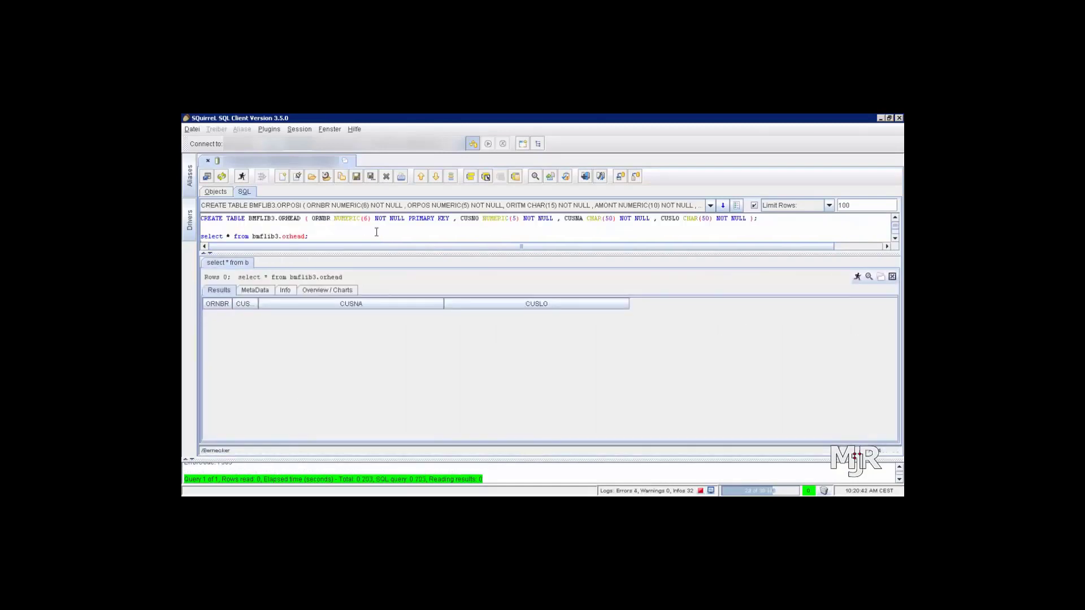
pyautogui.click(303, 235)
pyautogui.press('BackSpace')
pyautogui.press('BackSpace')
pyautogui.press('BackSpace')
pyautogui.press('BackSpace')
pyautogui.write('posi')
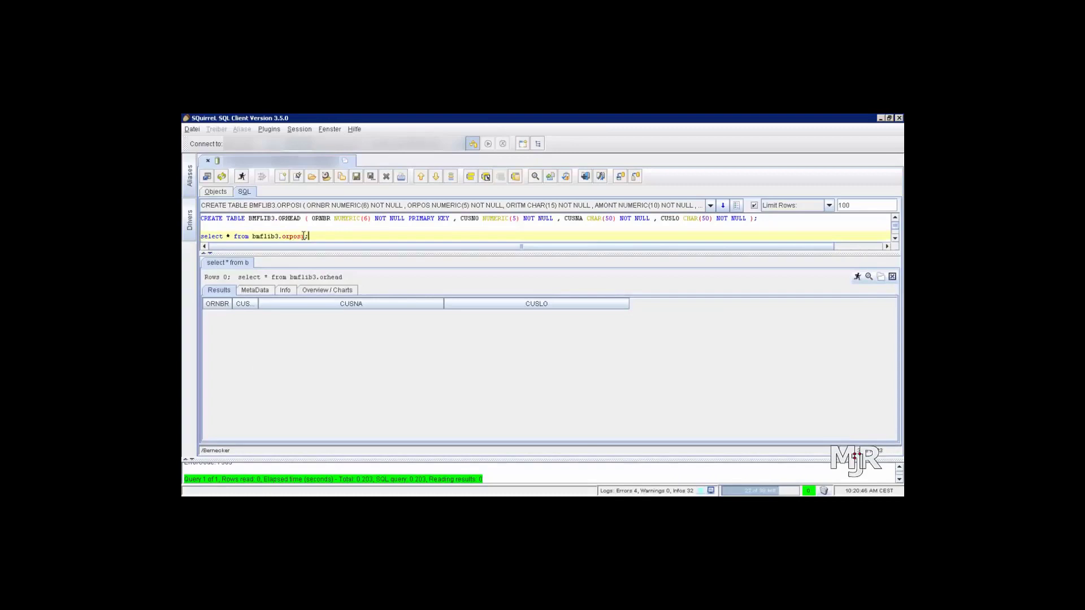
pyautogui.press('Up')
pyautogui.hotkey('ctrl', 'Return')
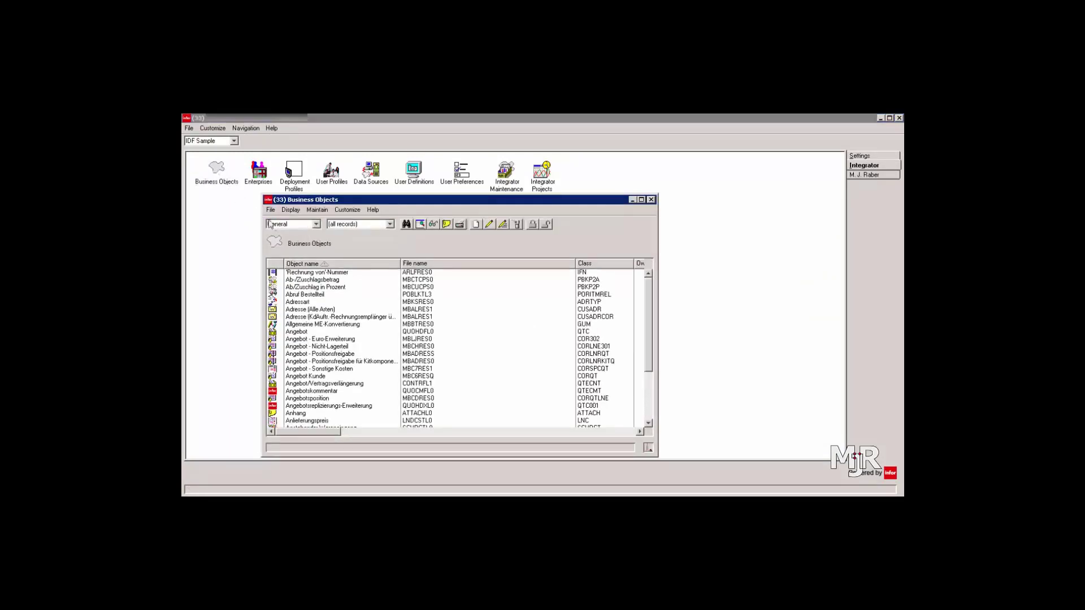
# - Define new business object IDF HEAD, plural IDF HEADS, file ORHEAD, Transaction Broker maintenance
pyautogui.click(476, 225)
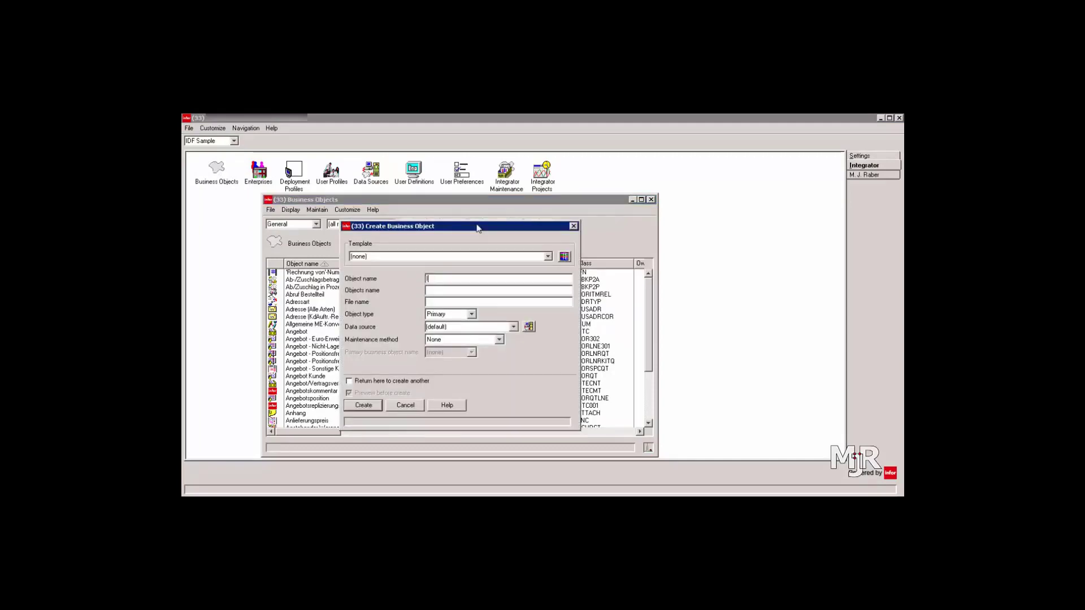
pyautogui.write('IDF HEAD')
pyautogui.press('Tab')
pyautogui.write('IDF HEADS')
pyautogui.press('Tab')
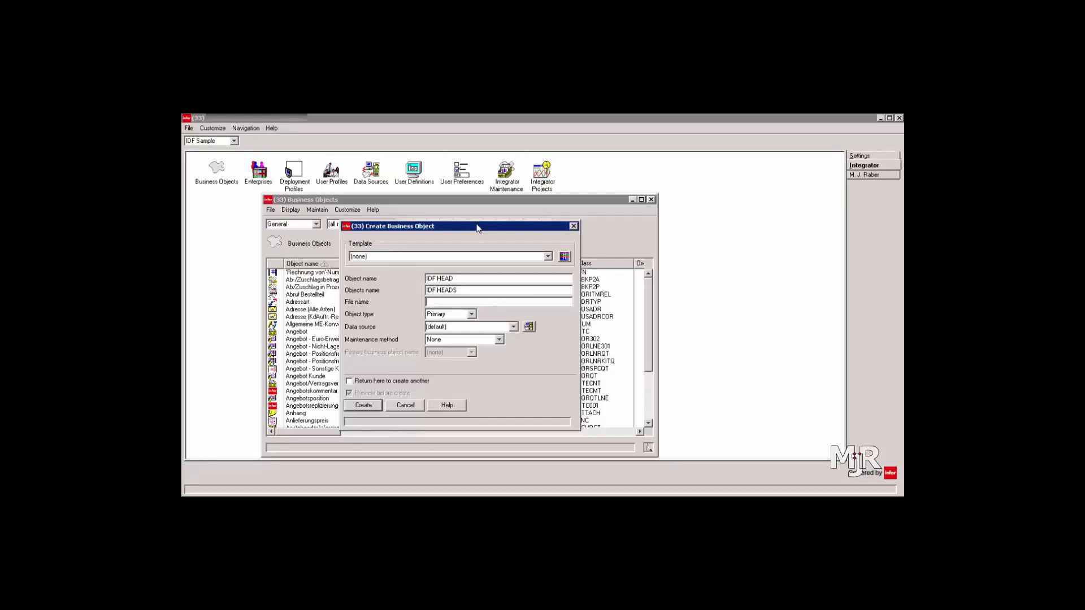
pyautogui.write('ORHEAD')
pyautogui.click(473, 340)
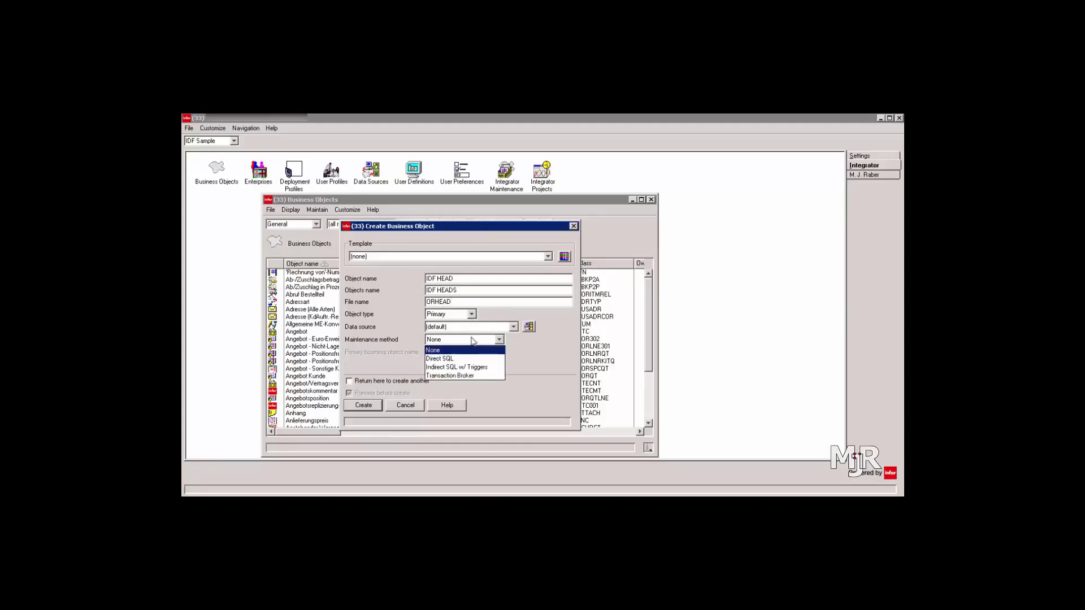
pyautogui.click(467, 376)
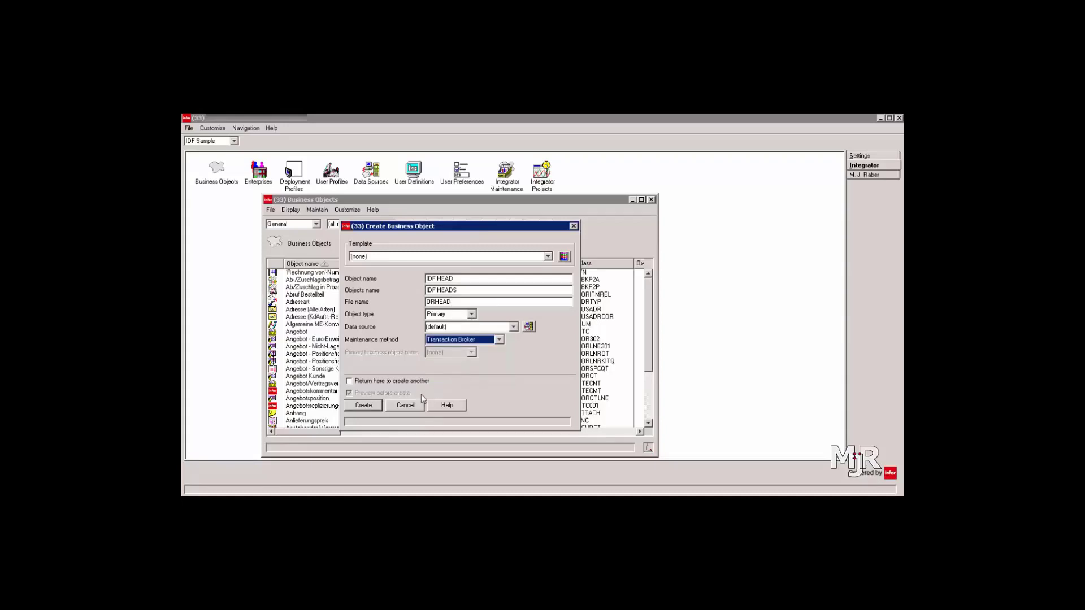
pyautogui.click(367, 407)
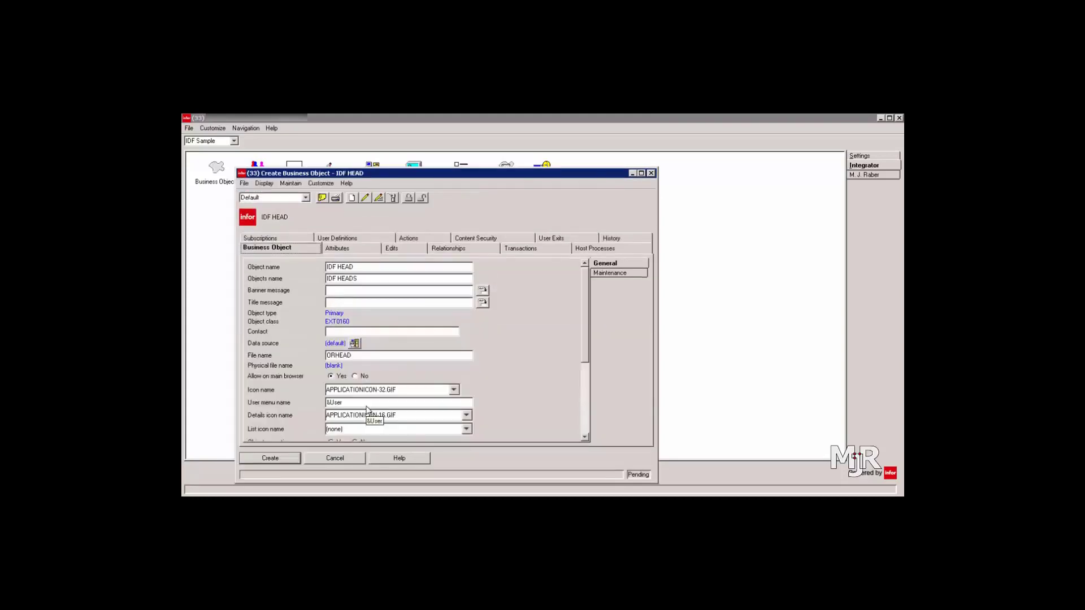
# - Set the cuslo attribute's description, label and heading all to 'Customer Location'
pyautogui.click(359, 251)
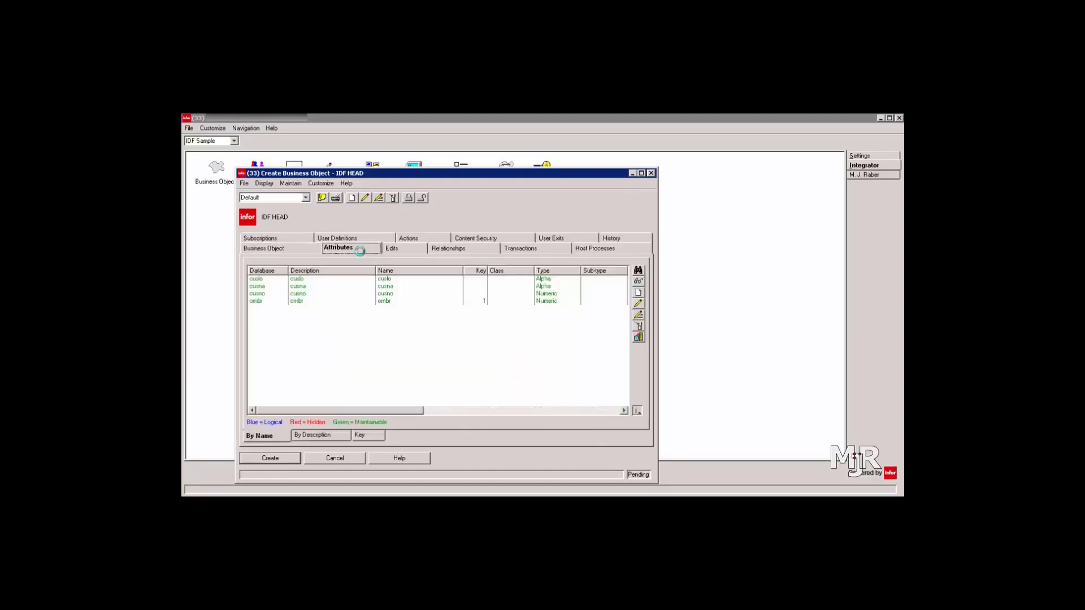
pyautogui.doubleClick(360, 279)
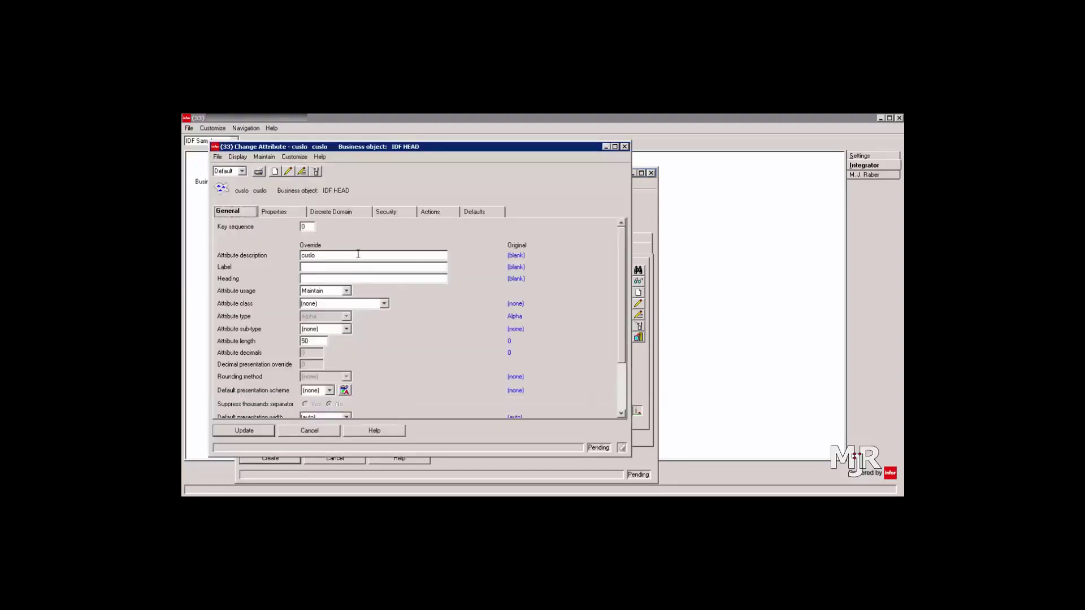
pyautogui.doubleClick(357, 252)
pyautogui.write('a')
pyautogui.press('BackSpace')
pyautogui.write('Customer Location')
pyautogui.press('Tab')
pyautogui.write('Customer Location')
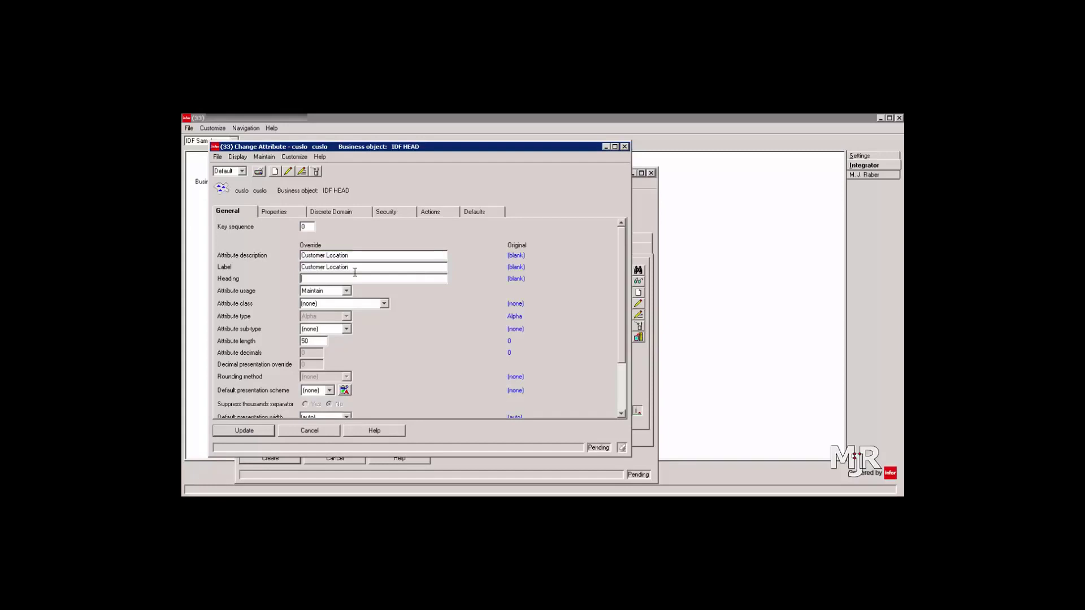
pyautogui.write('Customer Location')
pyautogui.click(236, 432)
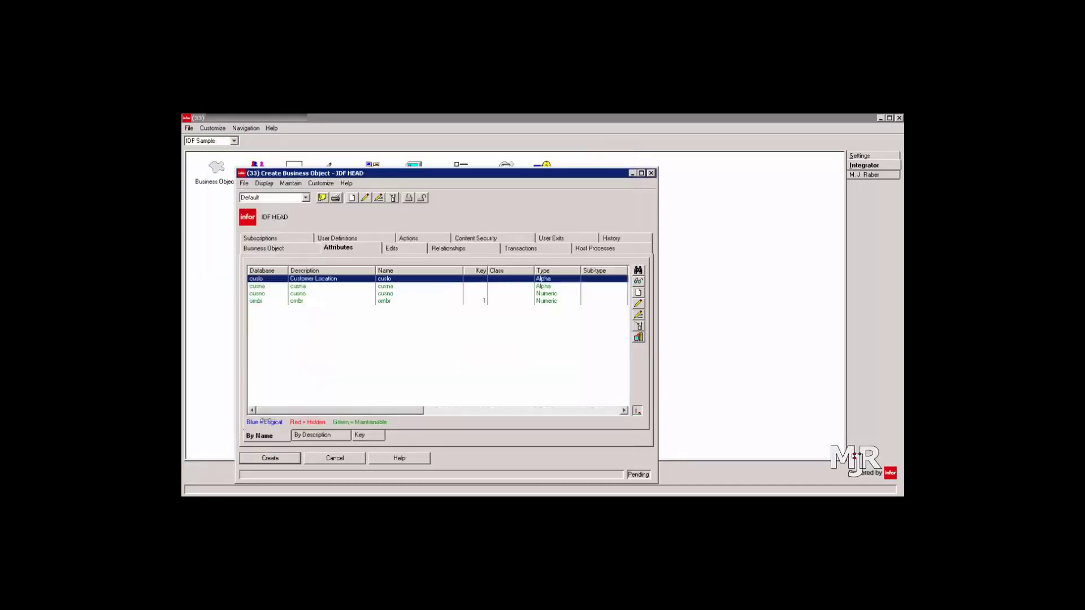
# - Enable system assigned keys for ornbr with the N(6) numeric loop key syntax (000001–999999)
pyautogui.click(481, 301)
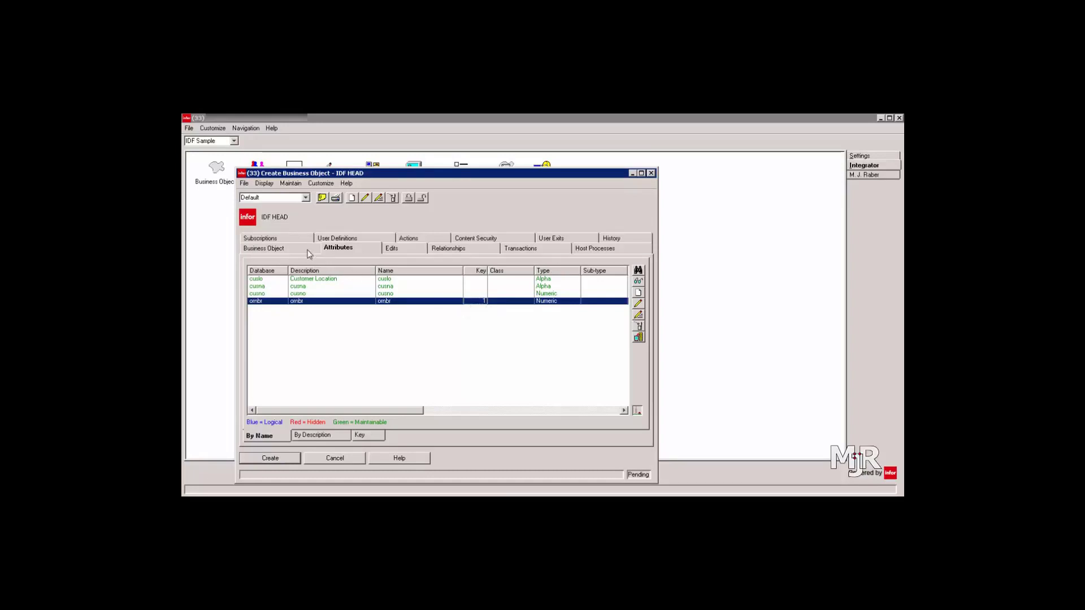
pyautogui.click(305, 251)
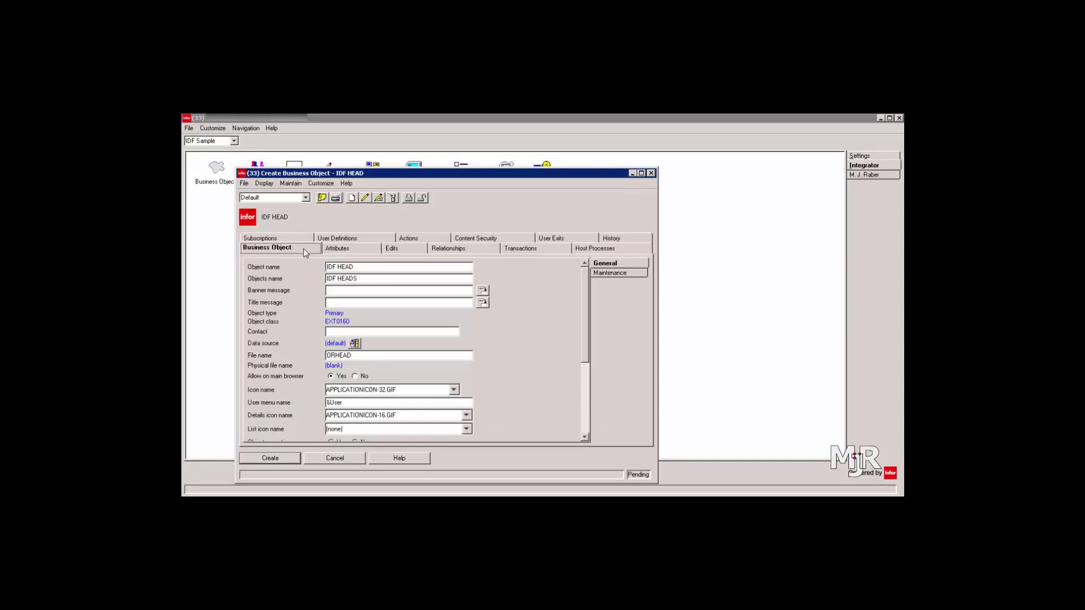
pyautogui.click(615, 273)
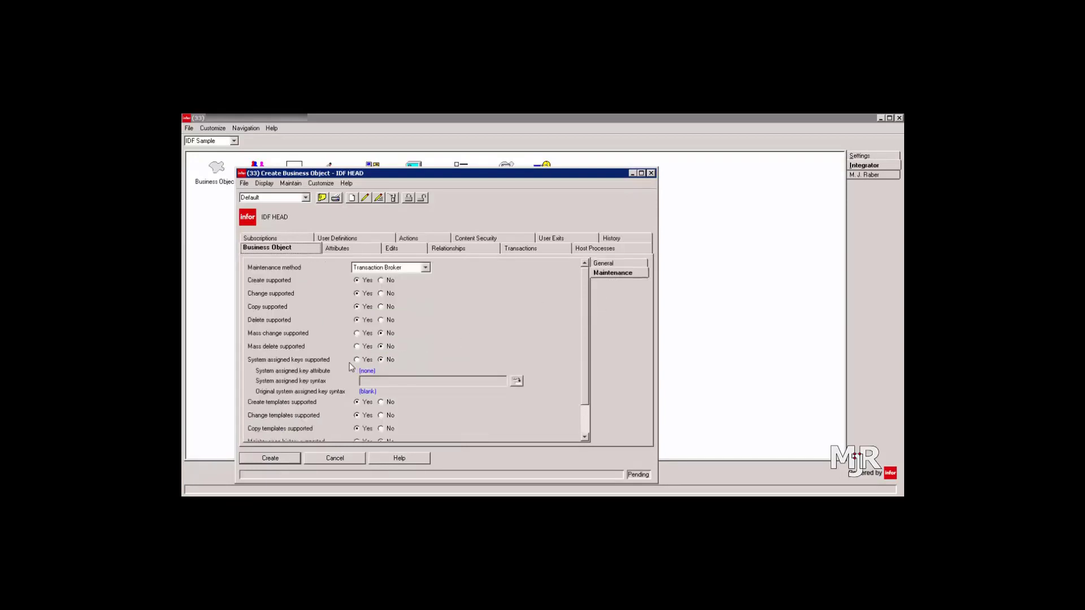
pyautogui.click(357, 361)
pyautogui.click(516, 382)
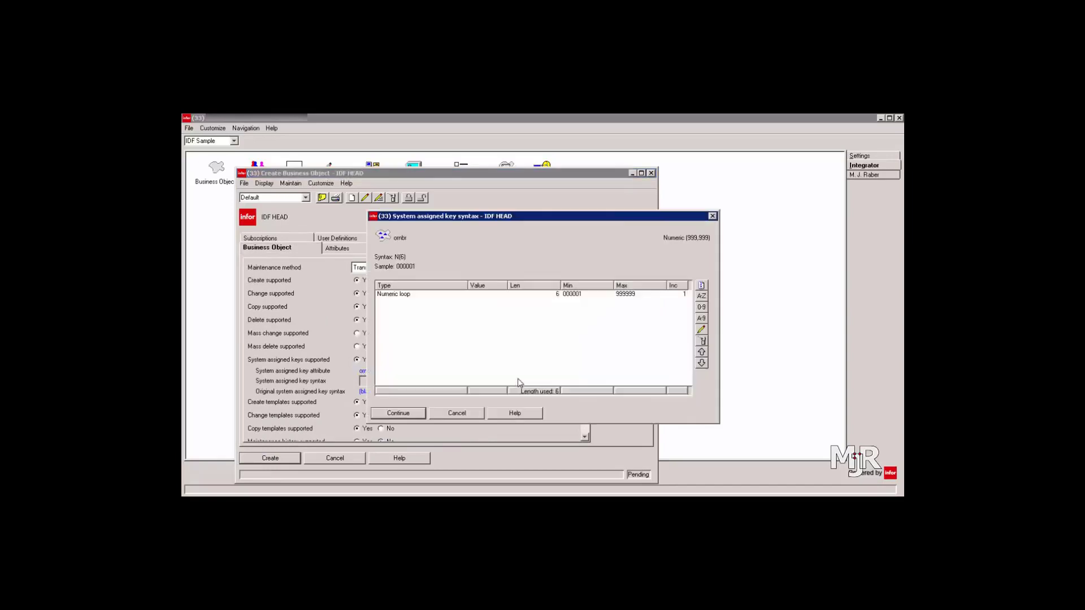
pyautogui.doubleClick(395, 295)
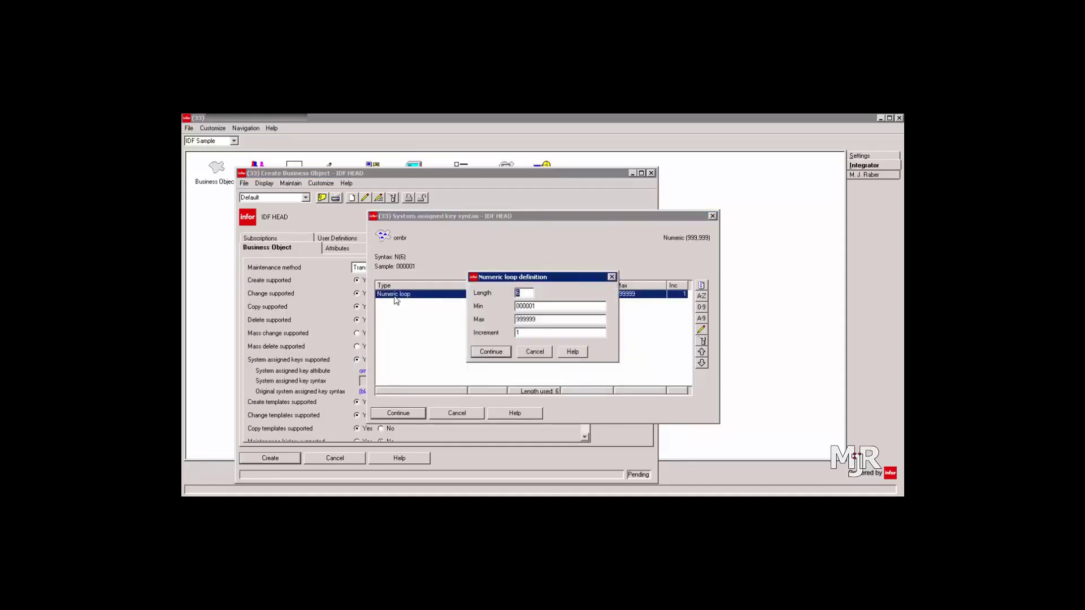
pyautogui.click(492, 353)
pyautogui.click(493, 352)
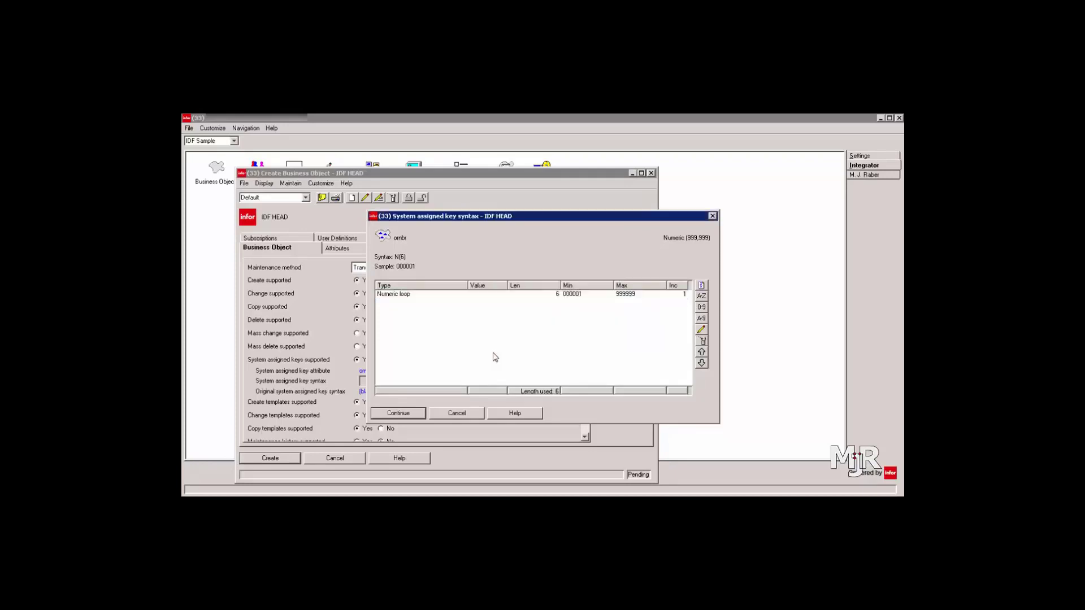
pyautogui.click(416, 413)
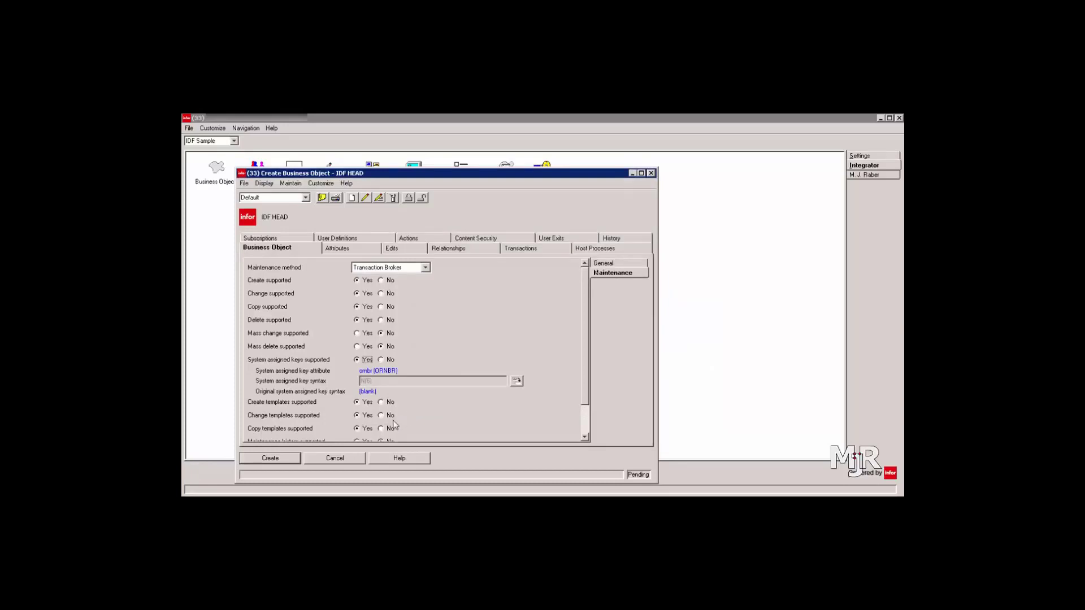
# - Finish IDF HEAD and start IDF POSITION, plural IDF POSITIONS, on file ORPOSI
pyautogui.click(271, 458)
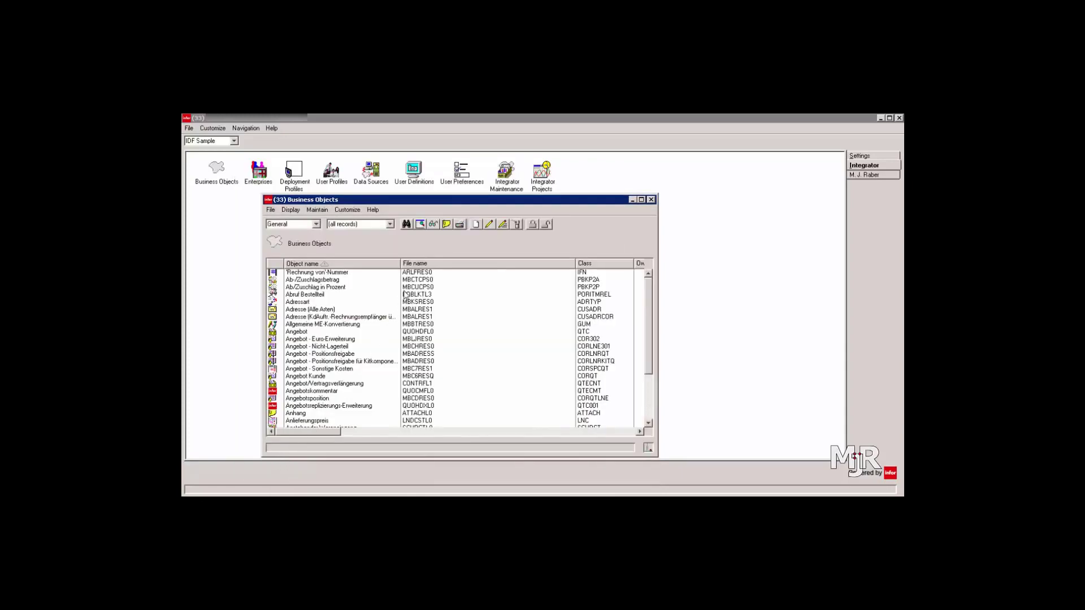
pyautogui.click(475, 226)
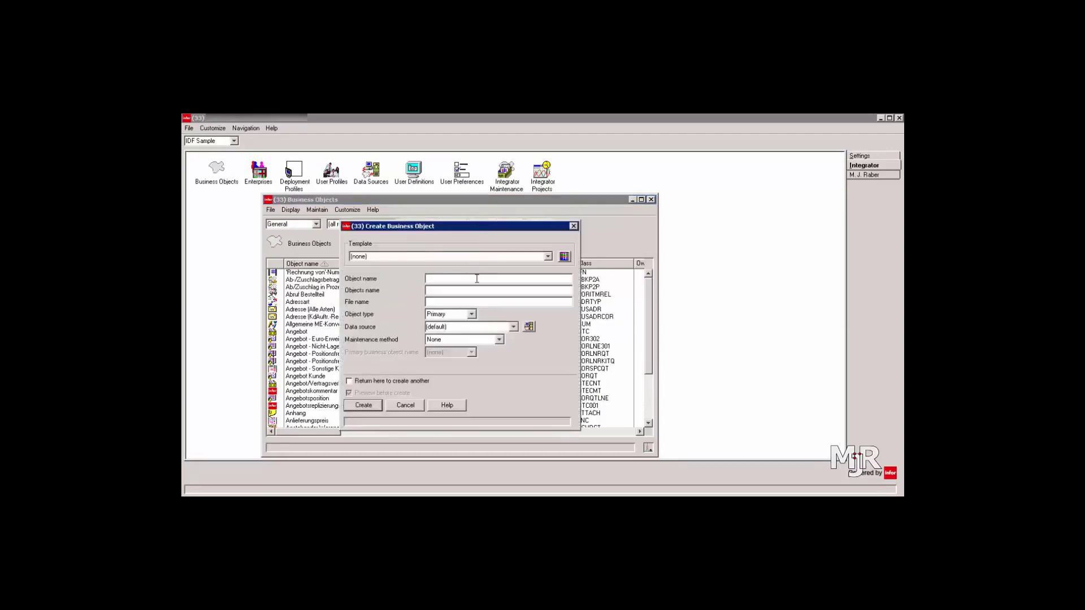
pyautogui.write('IDF POSITI')
pyautogui.write('ON')
pyautogui.write('IDF POSITIO')
pyautogui.write('NS')
pyautogui.write('ORPOSI')
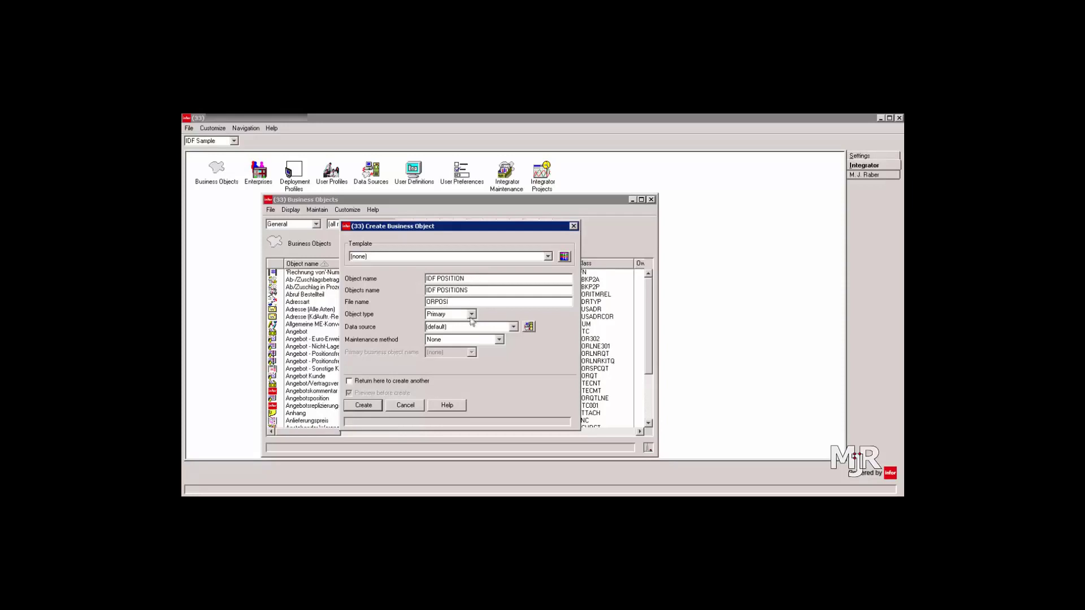
# - Give IDF POSITION Transaction Broker maintenance, create it and show its attributes
pyautogui.click(472, 340)
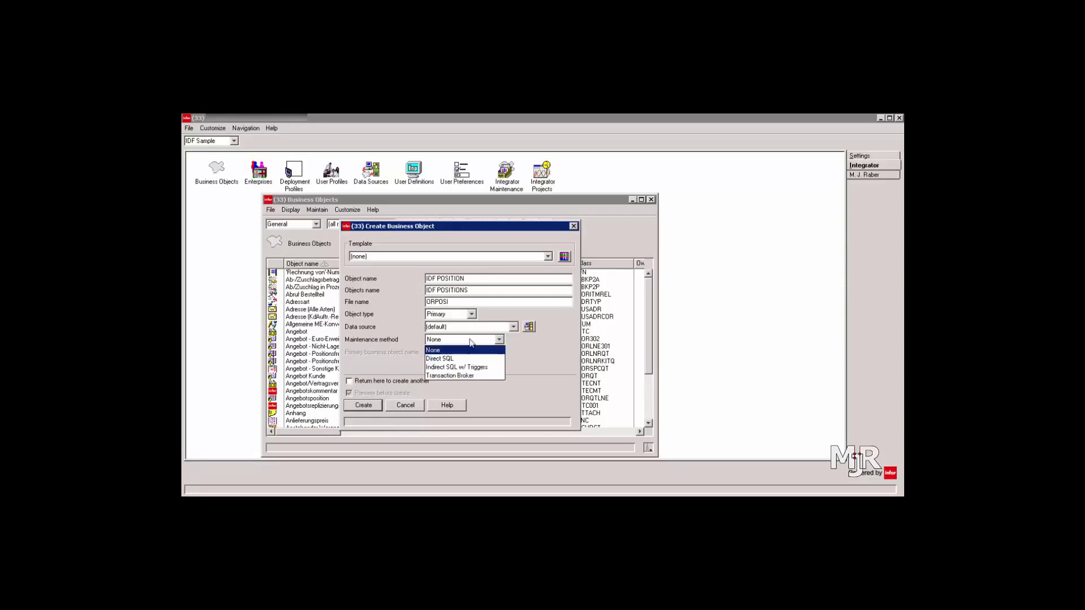
pyautogui.click(469, 375)
pyautogui.click(363, 405)
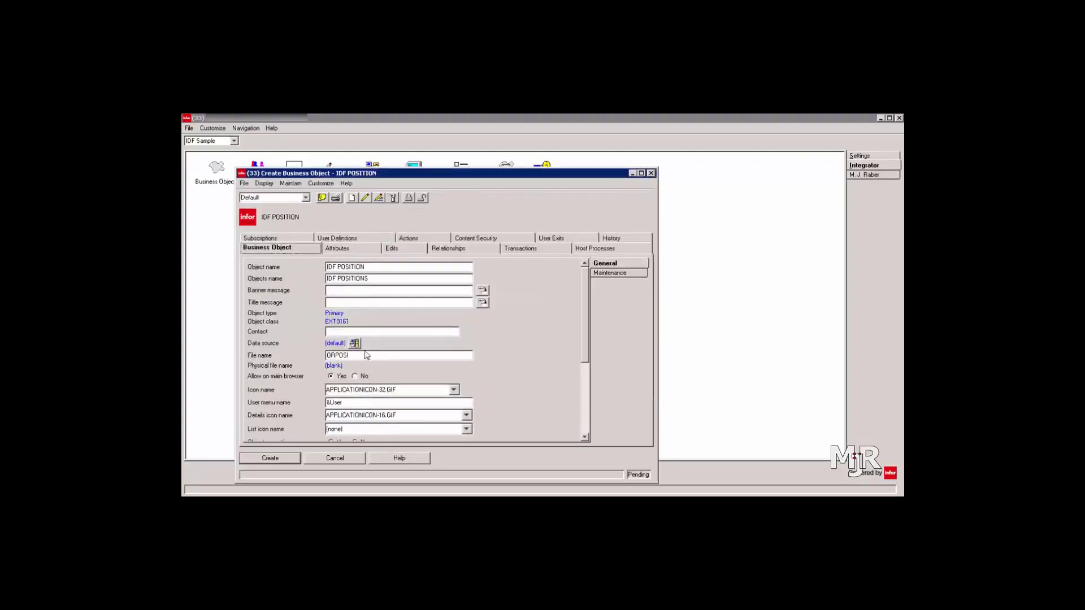
pyautogui.click(358, 249)
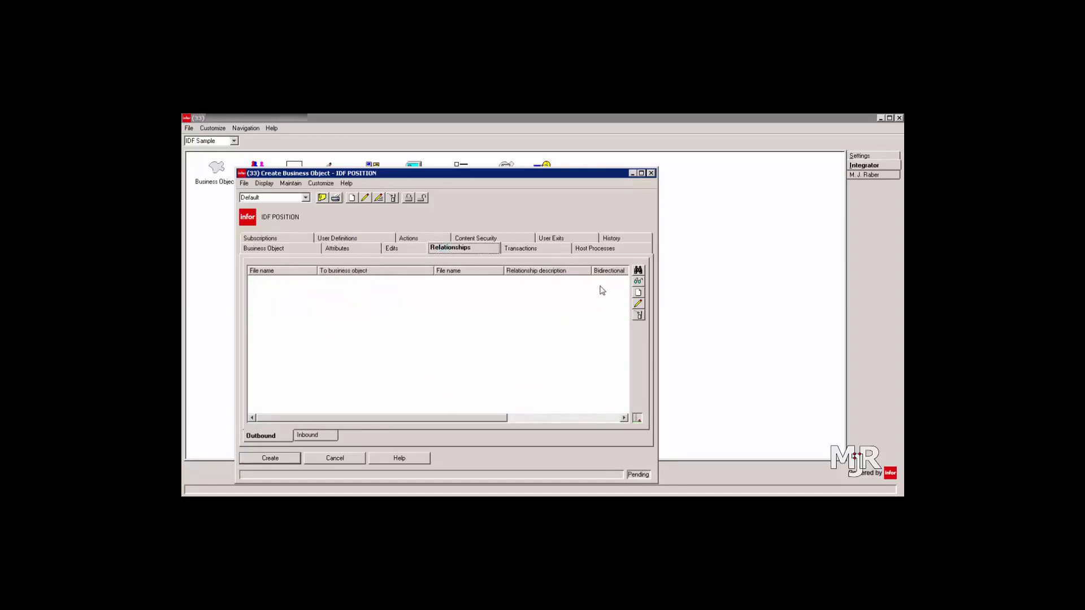
# - Create a new outbound relationship from IDF POSITION targeting the IDF HEAD business object
pyautogui.click(639, 293)
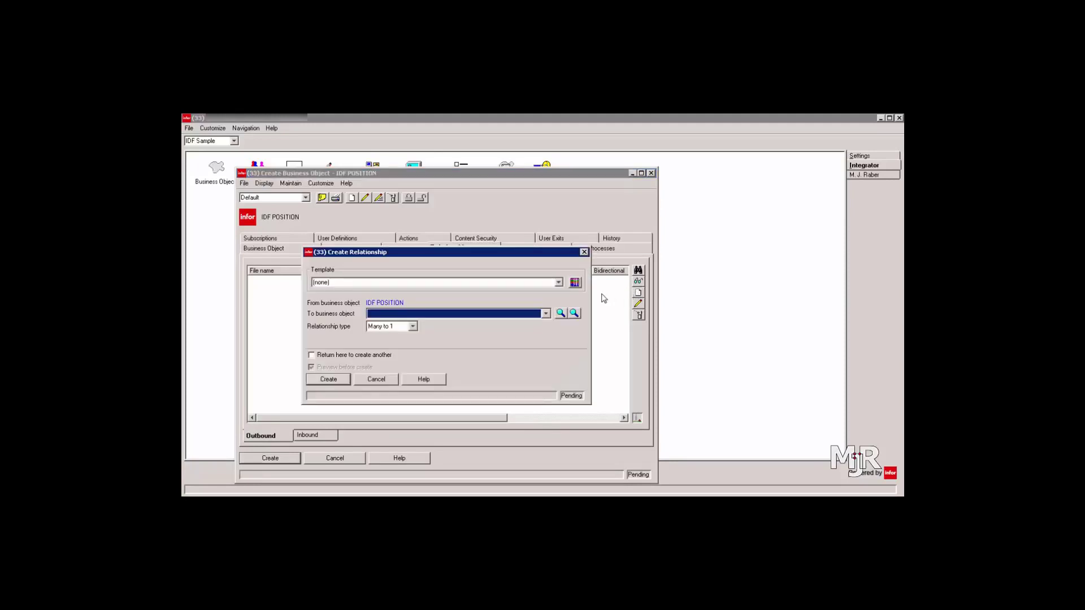
pyautogui.click(545, 314)
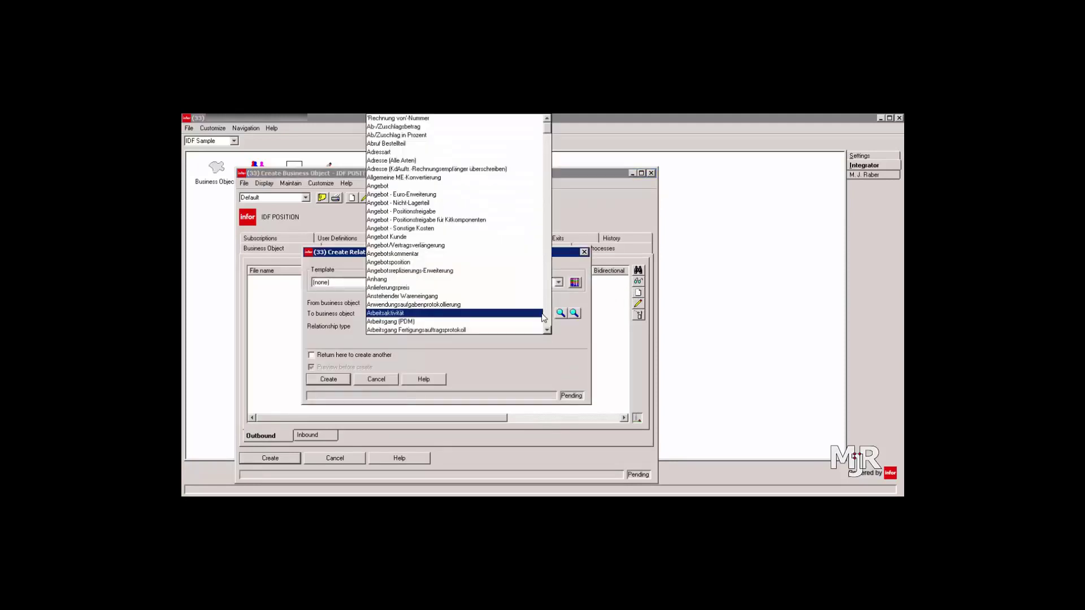
pyautogui.press('i')
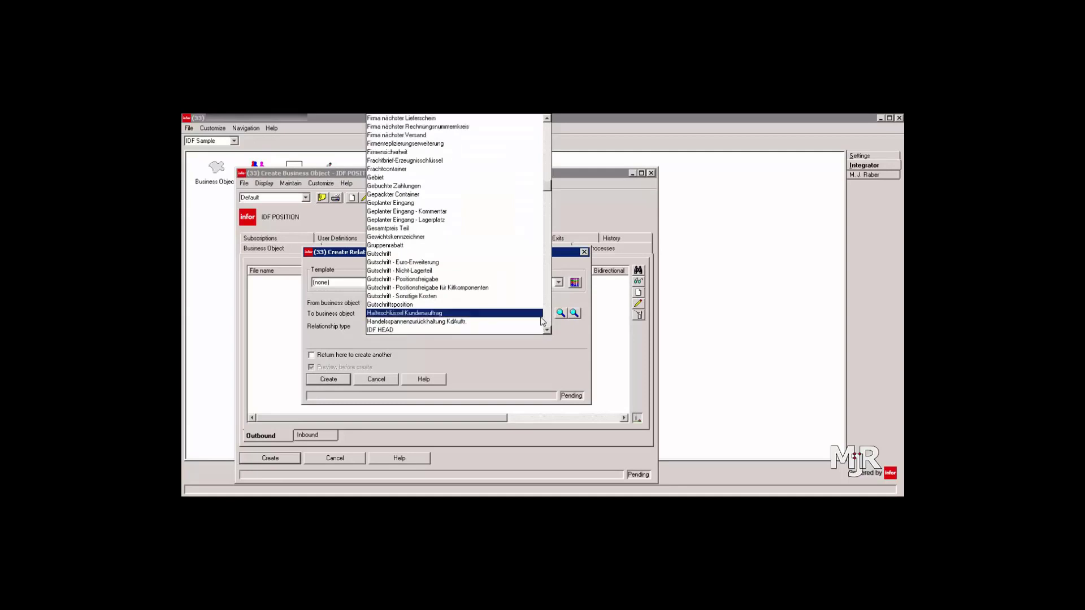
pyautogui.click(537, 330)
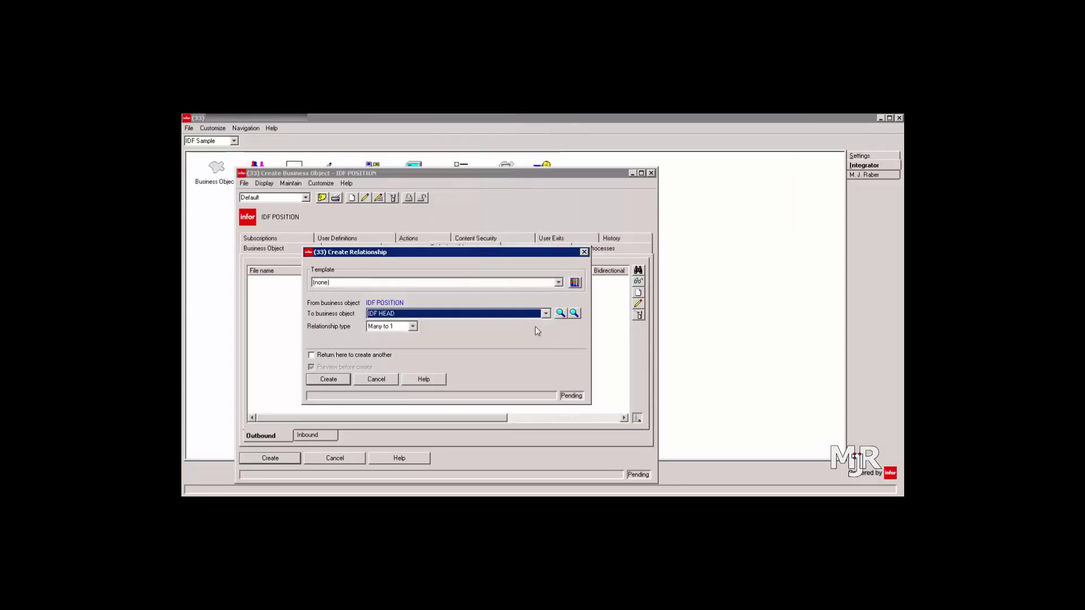
pyautogui.click(335, 379)
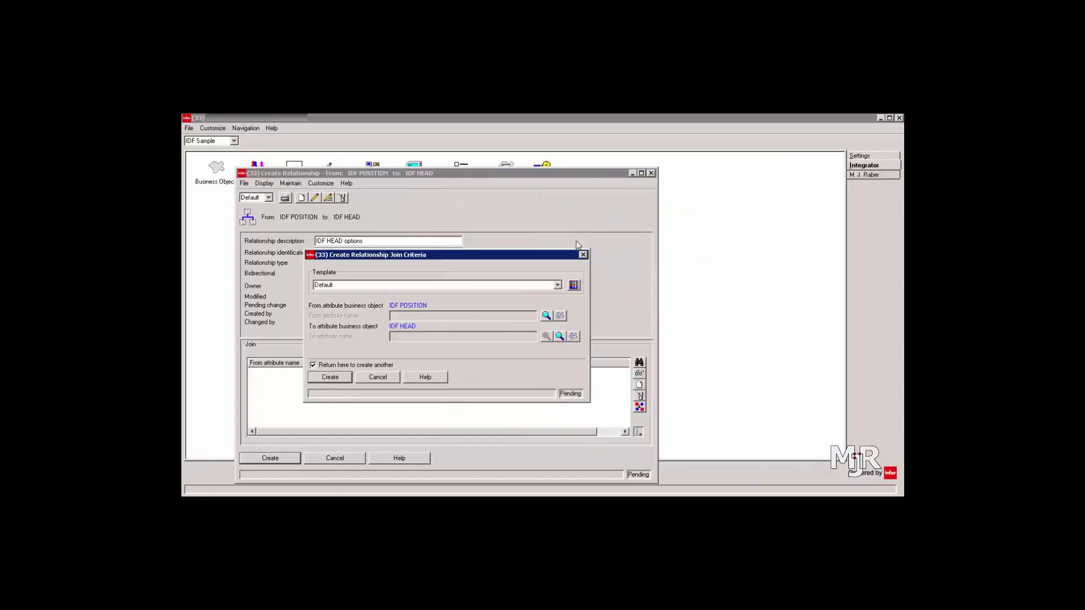
# - Join on ombr, untick Return here, and create the IDF POSITION business object
pyautogui.click(560, 337)
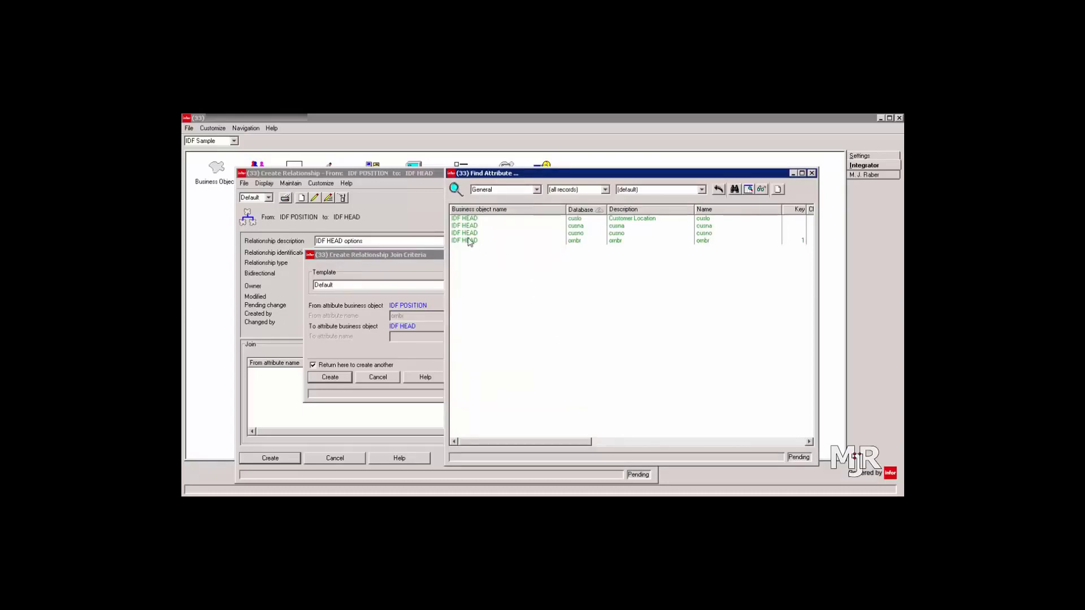
pyautogui.doubleClick(468, 242)
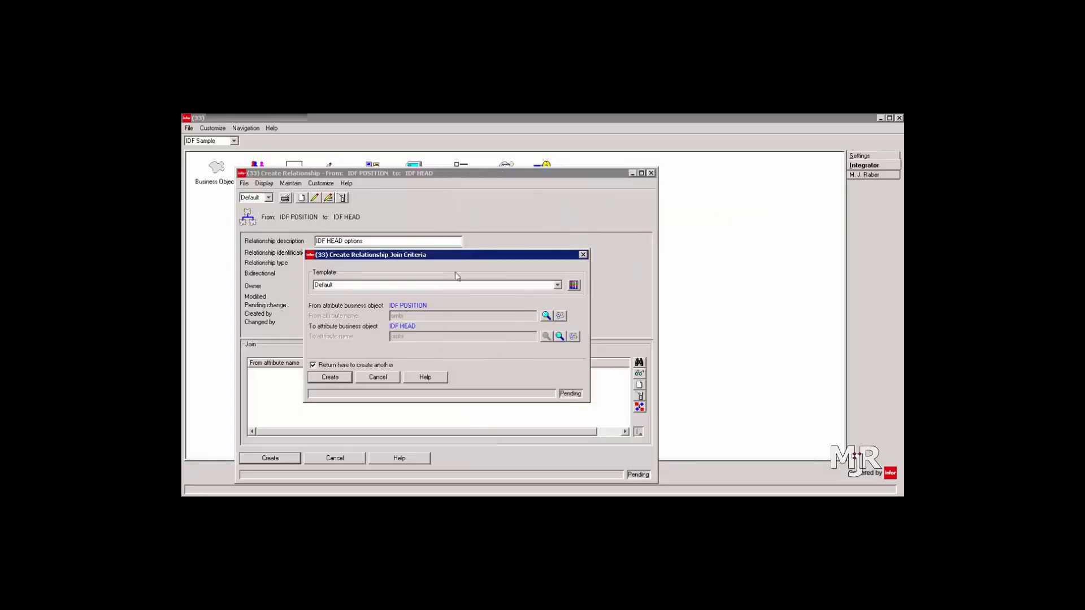
pyautogui.click(314, 365)
pyautogui.click(314, 366)
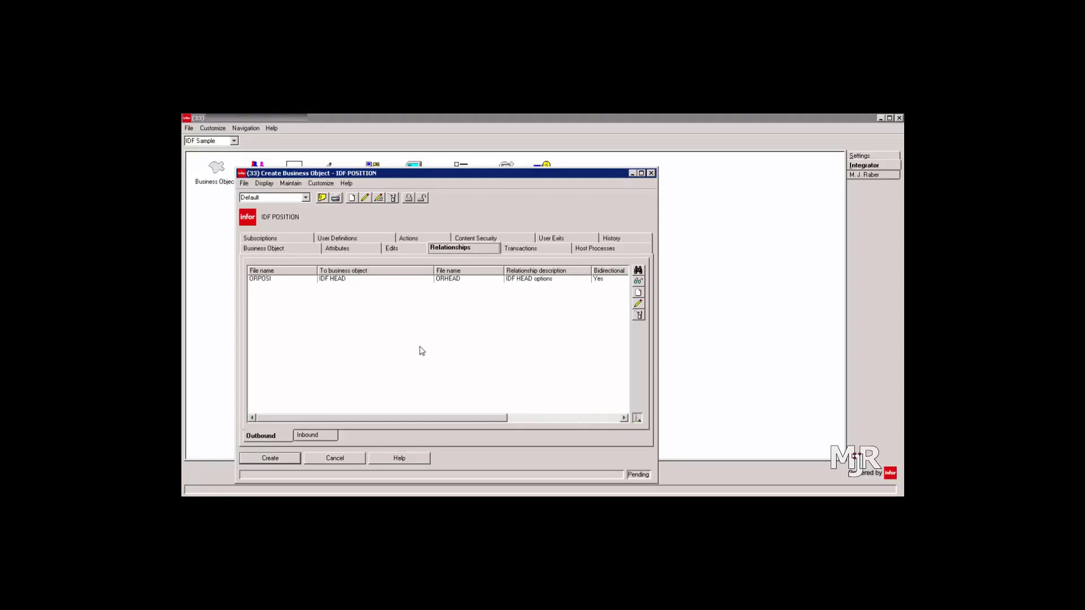
pyautogui.click(270, 458)
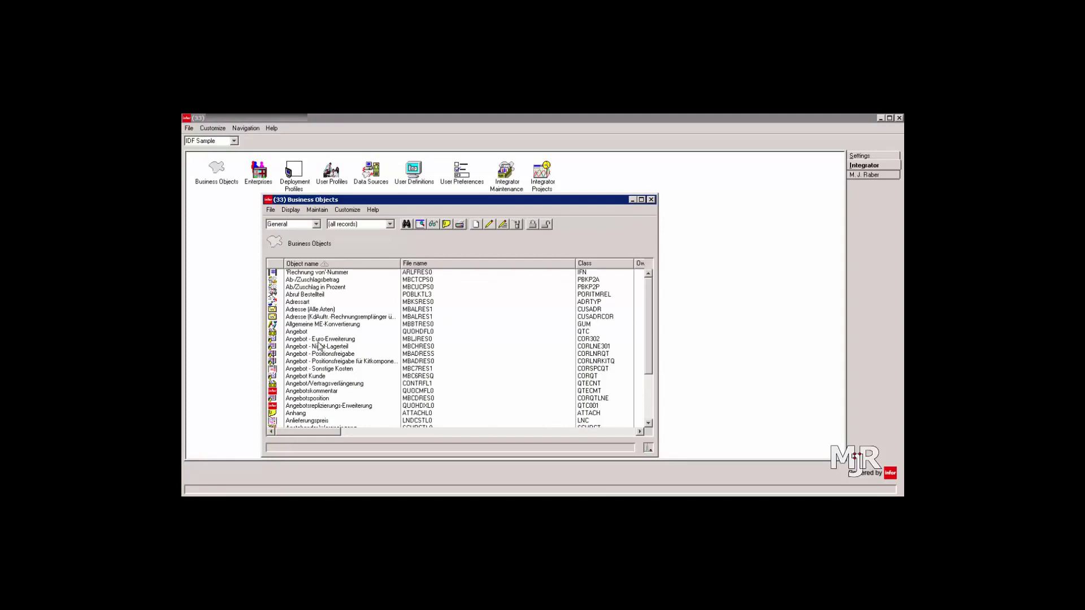
# - Close the Business Objects list window via its File menu
pyautogui.click(271, 210)
pyautogui.click(652, 200)
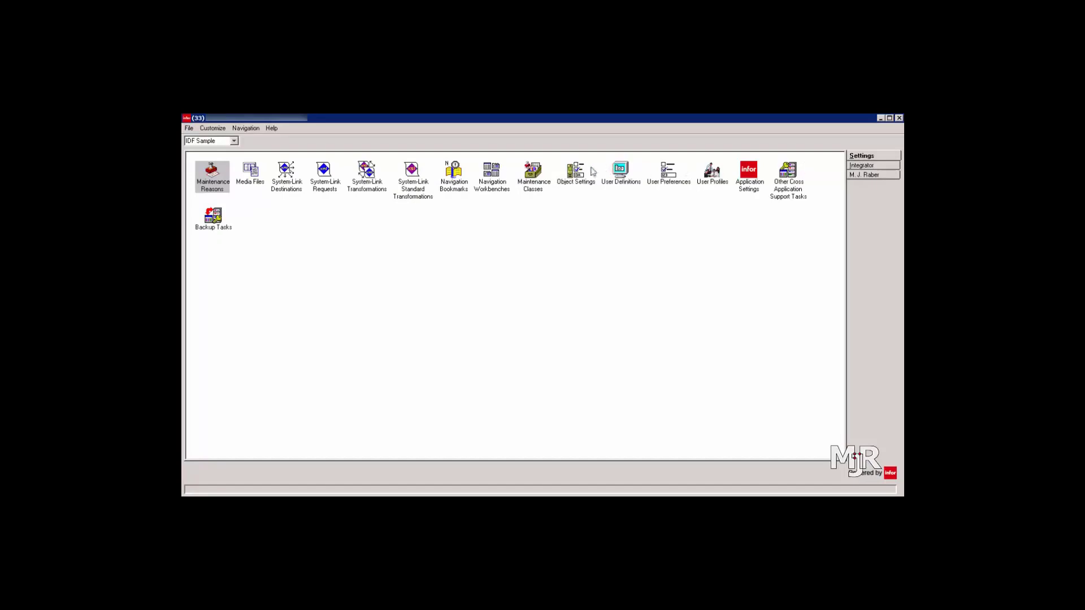
# - Open Maintenance Classes and open the IDF HEAD Maintenance class
pyautogui.doubleClick(534, 172)
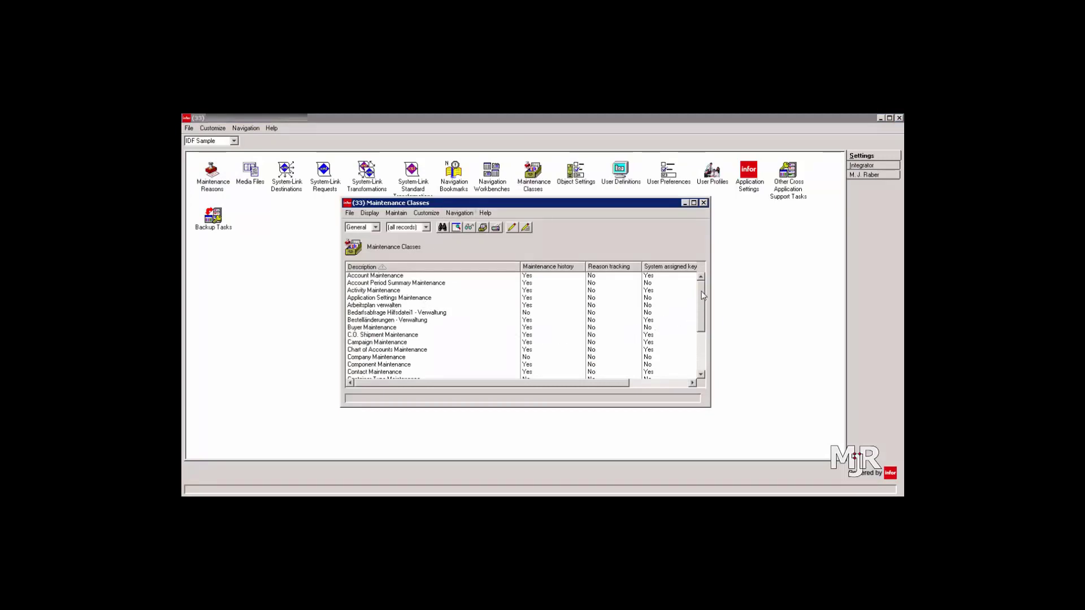
pyautogui.click(701, 310)
pyautogui.moveTo(700, 311); pyautogui.dragTo(705, 338)
pyautogui.click(702, 344)
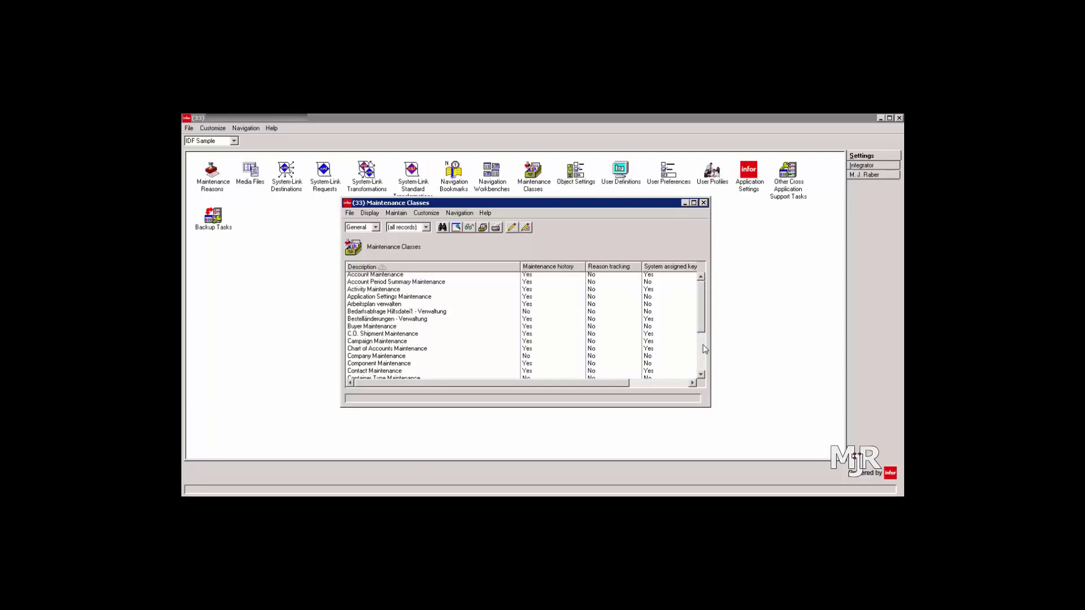
pyautogui.click(703, 344)
pyautogui.click(704, 348)
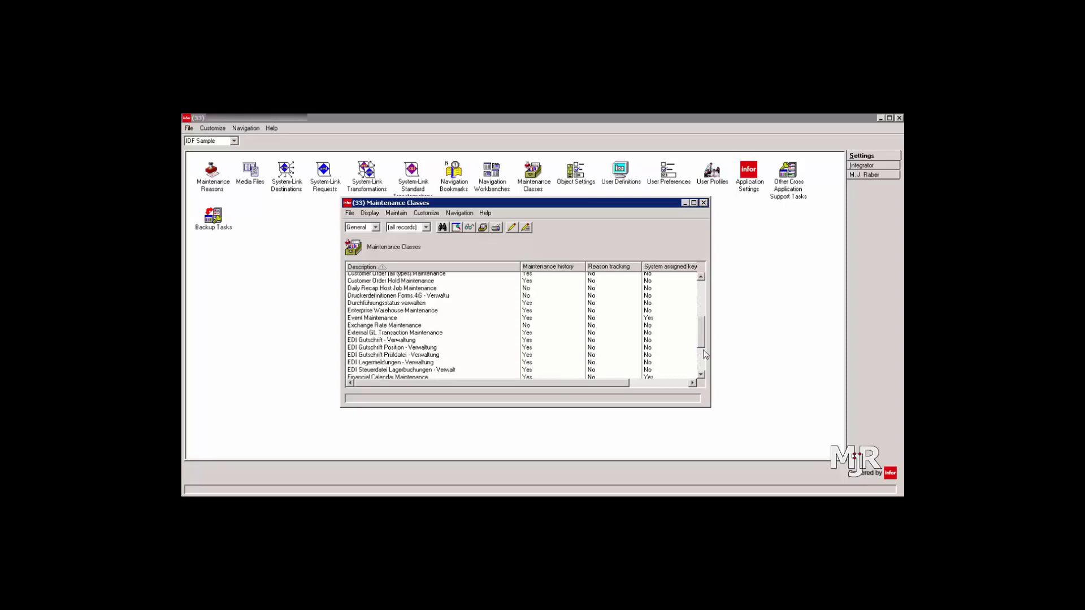
pyautogui.click(704, 352)
pyautogui.click(704, 356)
pyautogui.click(703, 358)
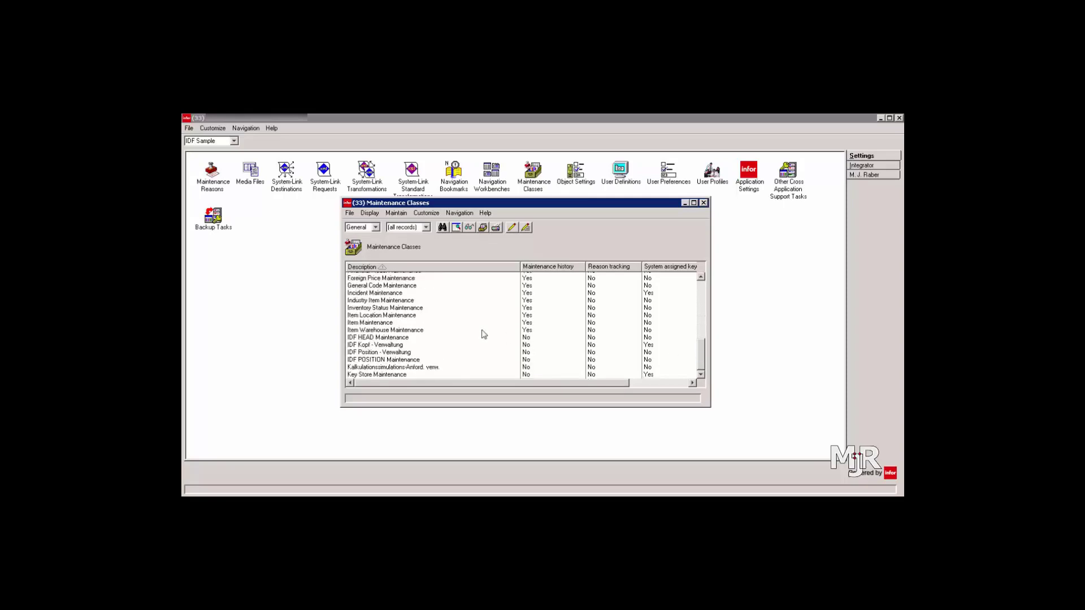
pyautogui.doubleClick(373, 338)
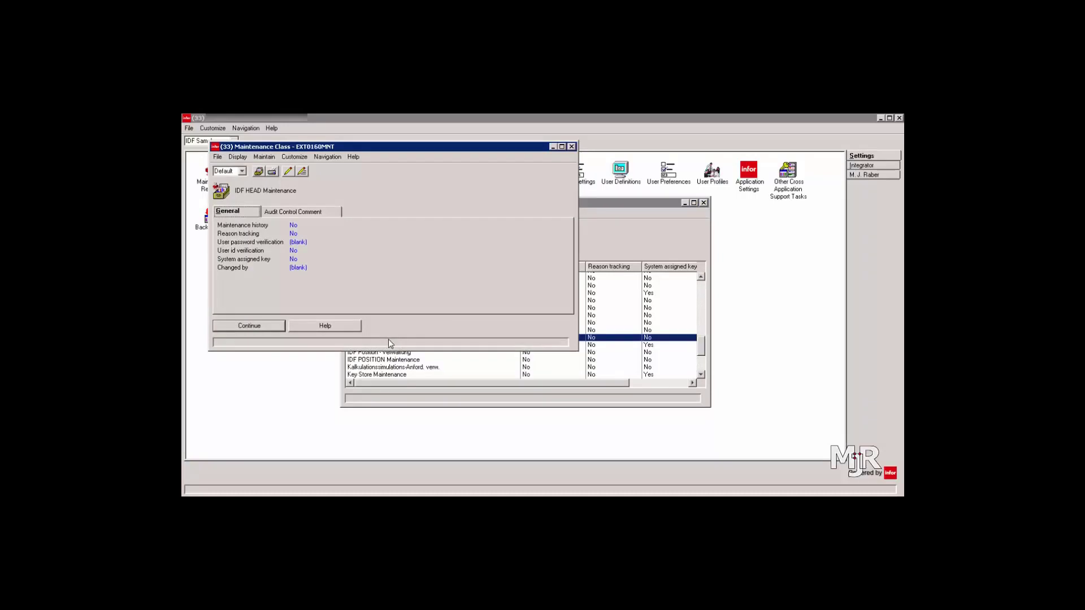
# - Change the class to use a system assigned key (Yes) and update it
pyautogui.click(289, 171)
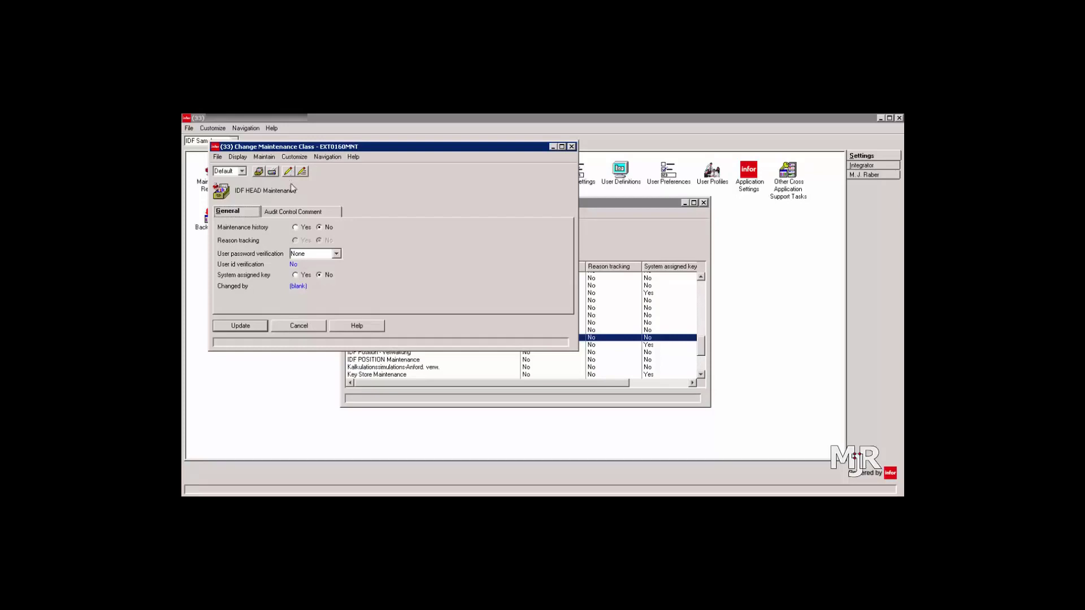
pyautogui.click(295, 277)
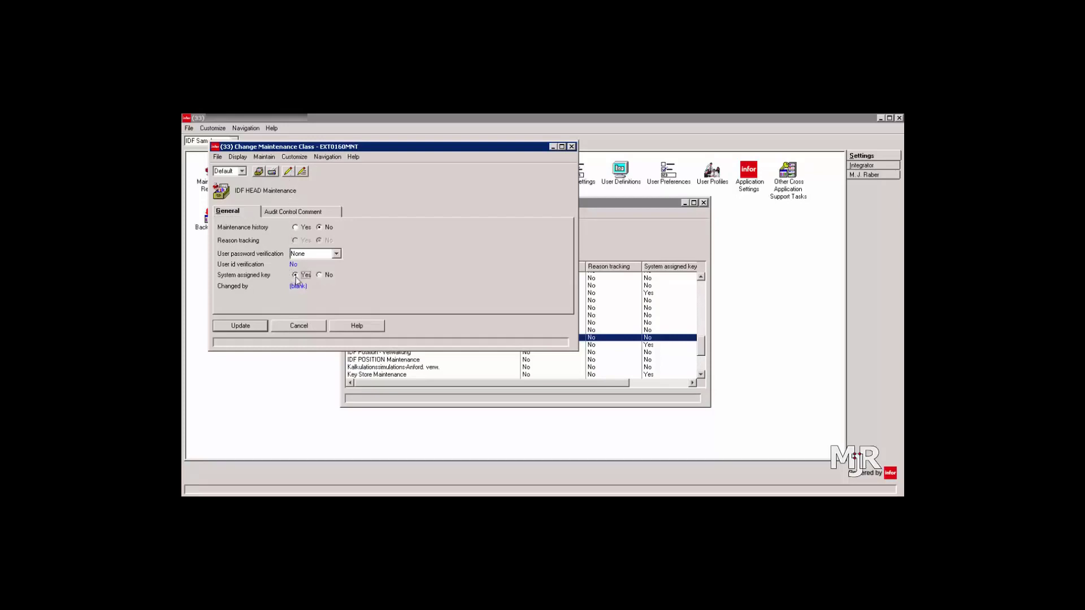
pyautogui.click(240, 326)
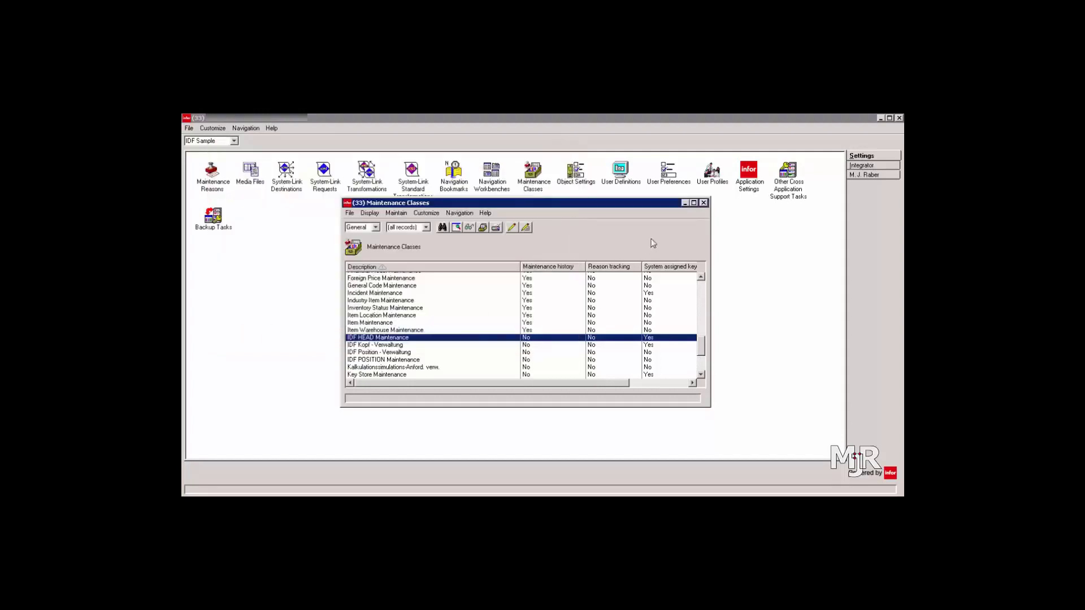
# - Close Maintenance Classes, go to the Integrator card, and open Customize > Cards
pyautogui.click(703, 203)
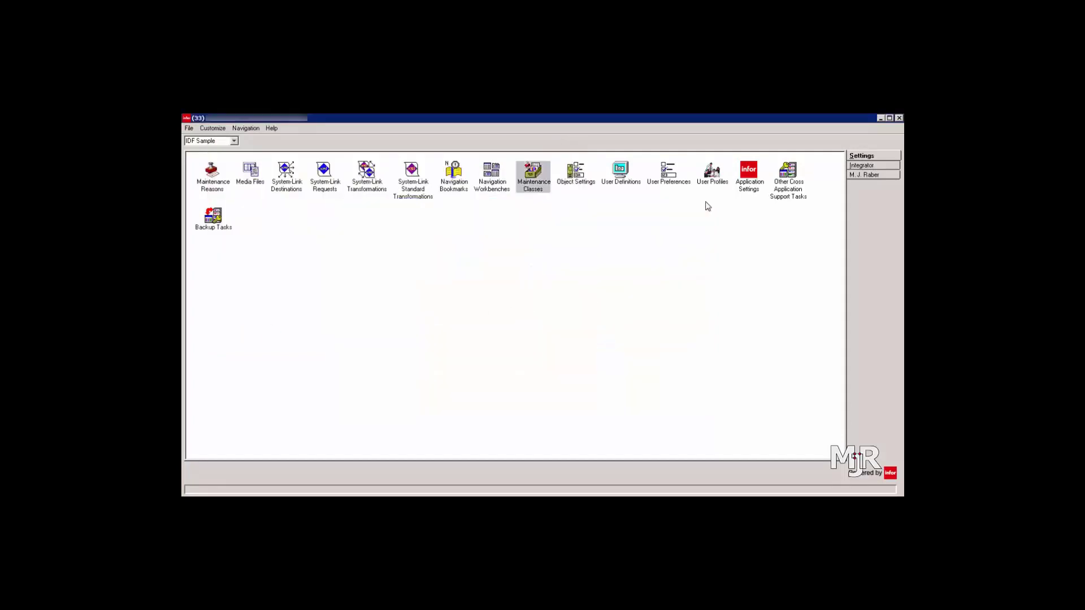
pyautogui.click(864, 166)
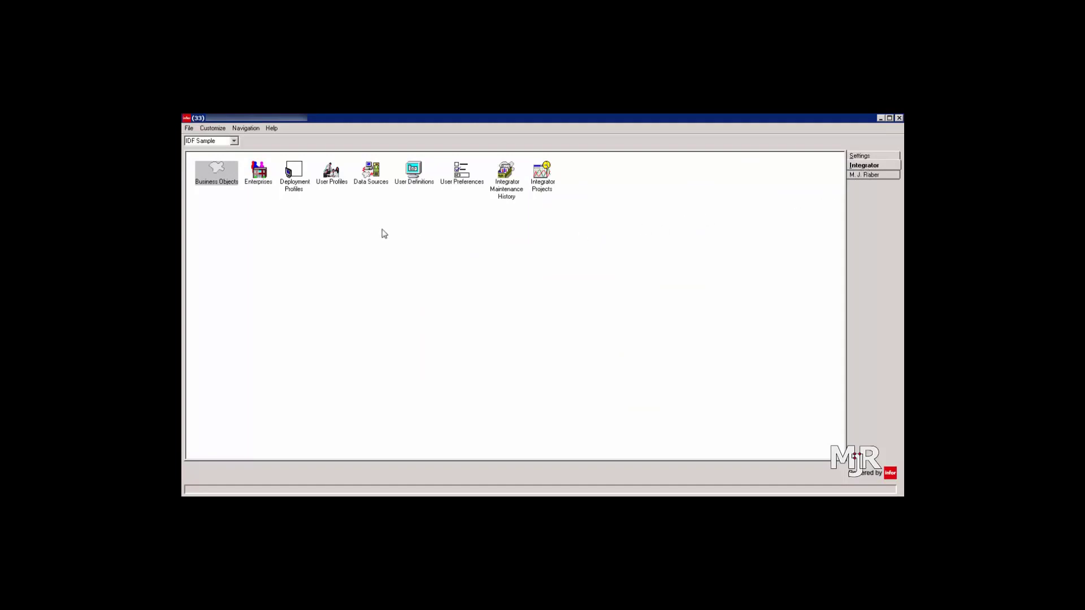
pyautogui.click(219, 131)
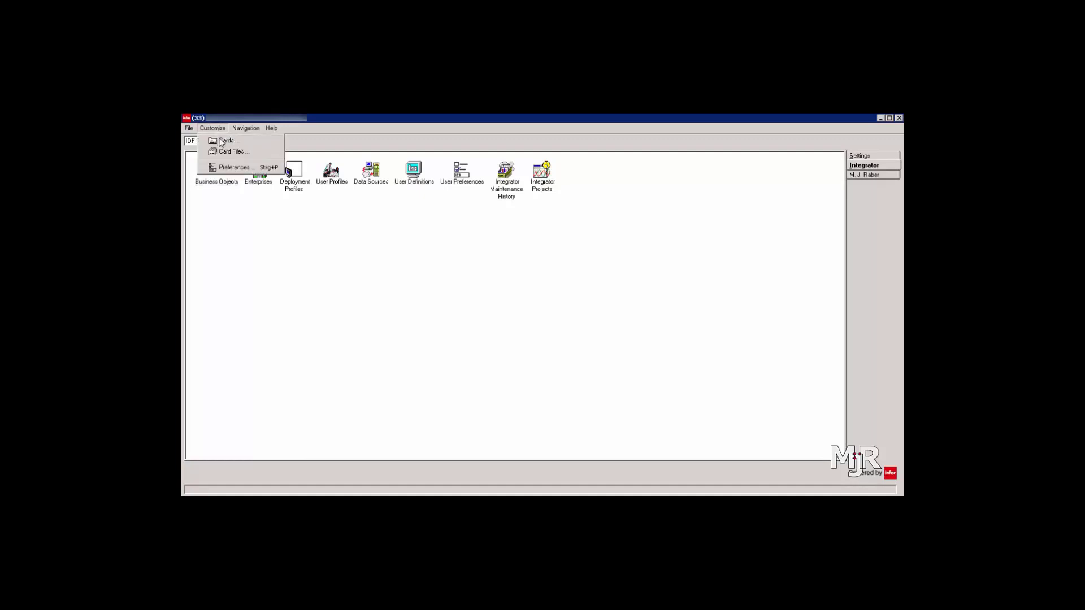
pyautogui.click(220, 141)
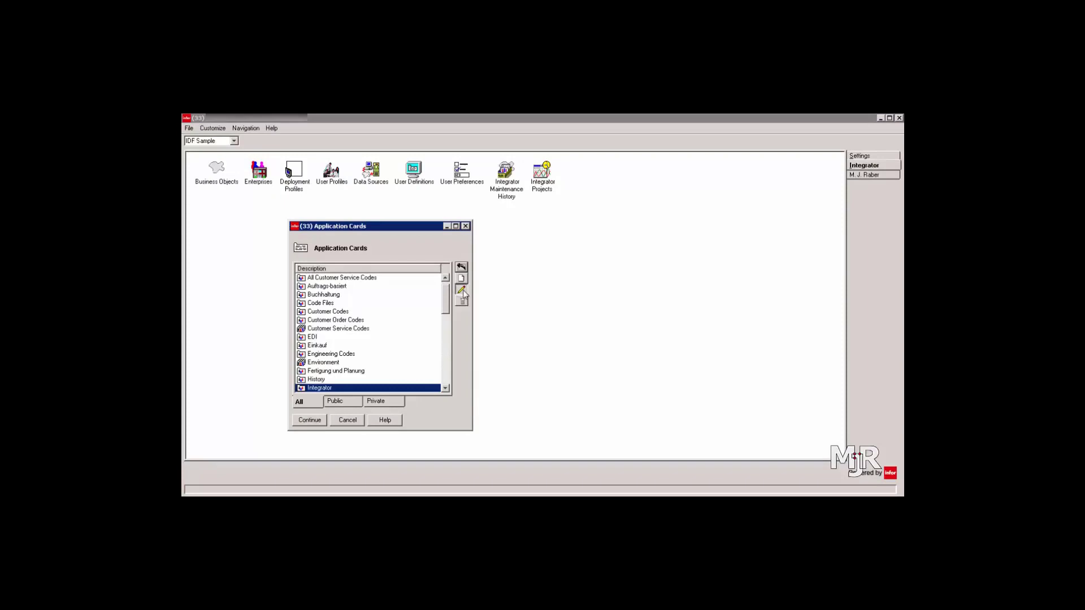
# - Add the IDF HEADS business object to the Integrator card
pyautogui.click(461, 290)
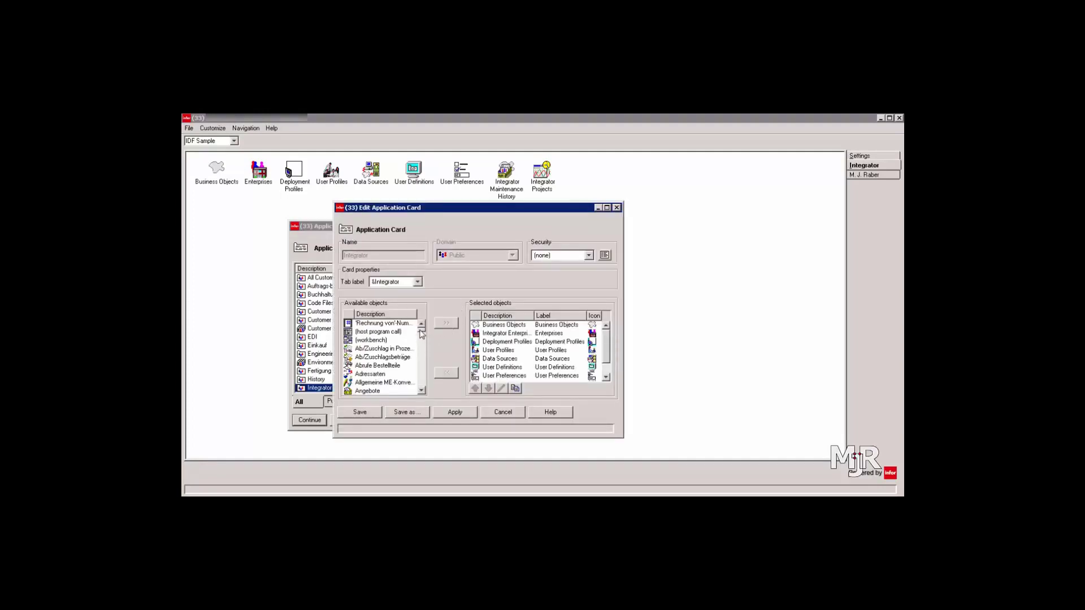
pyautogui.moveTo(419, 331); pyautogui.dragTo(421, 346)
pyautogui.click(396, 354)
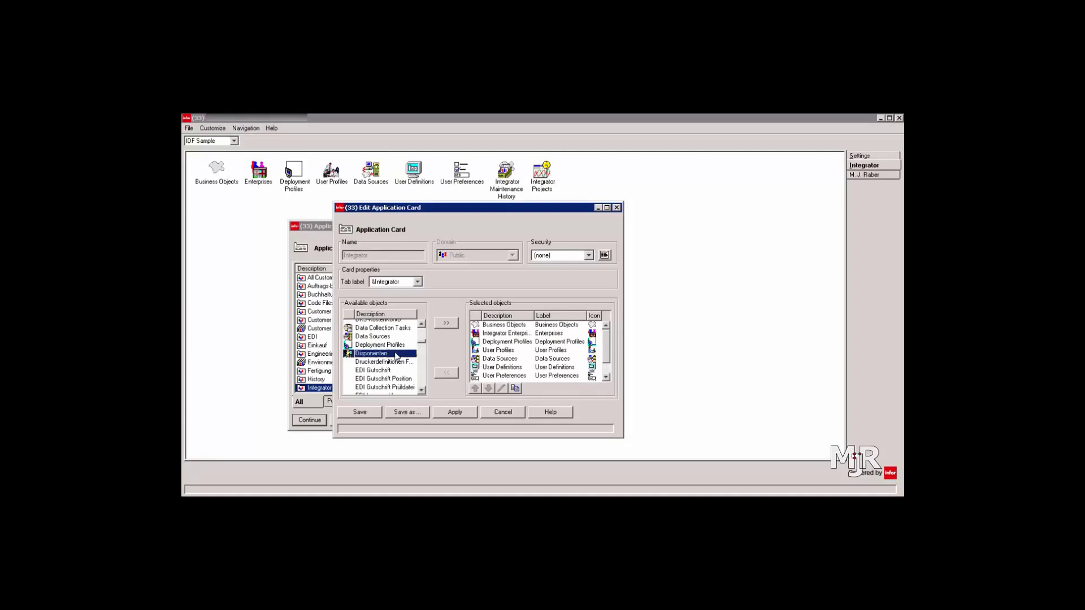
pyautogui.scroll(-8, 400, 358)
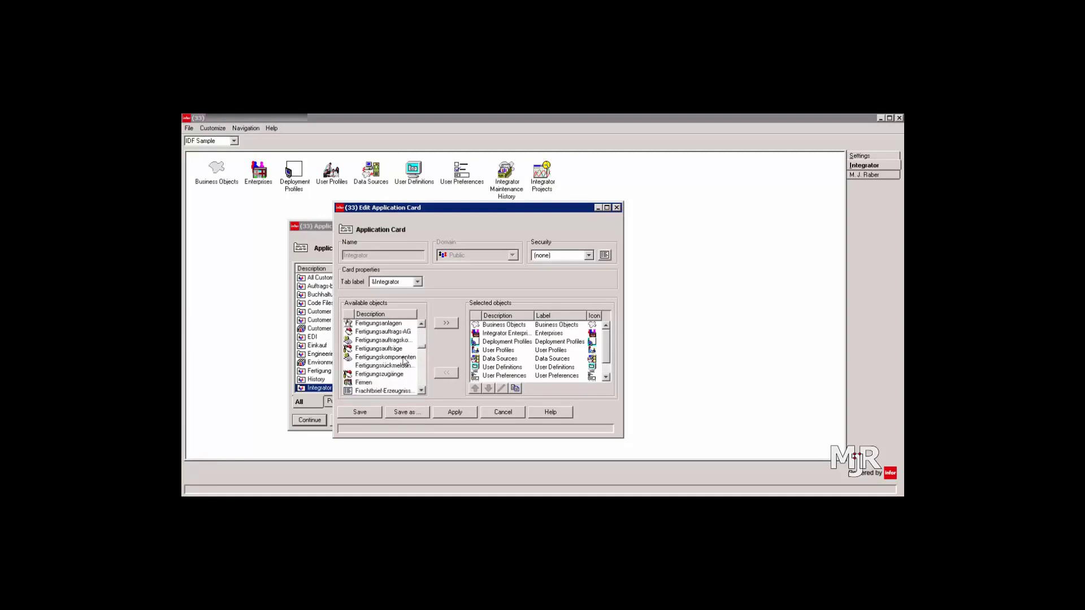
pyautogui.scroll(-2, 405, 361)
pyautogui.click(381, 384)
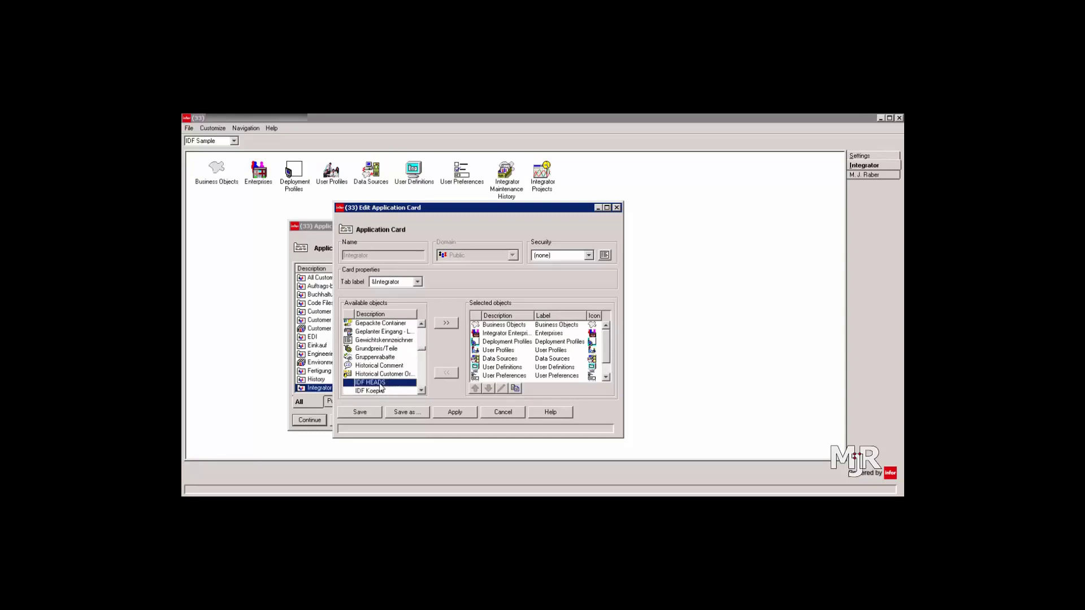
pyautogui.click(446, 322)
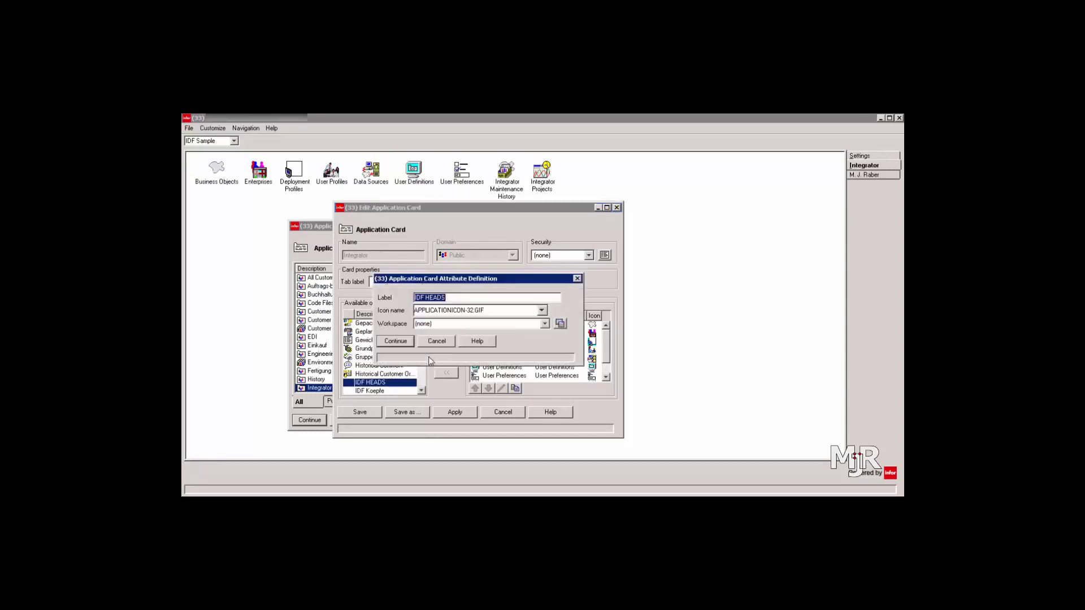
pyautogui.click(400, 341)
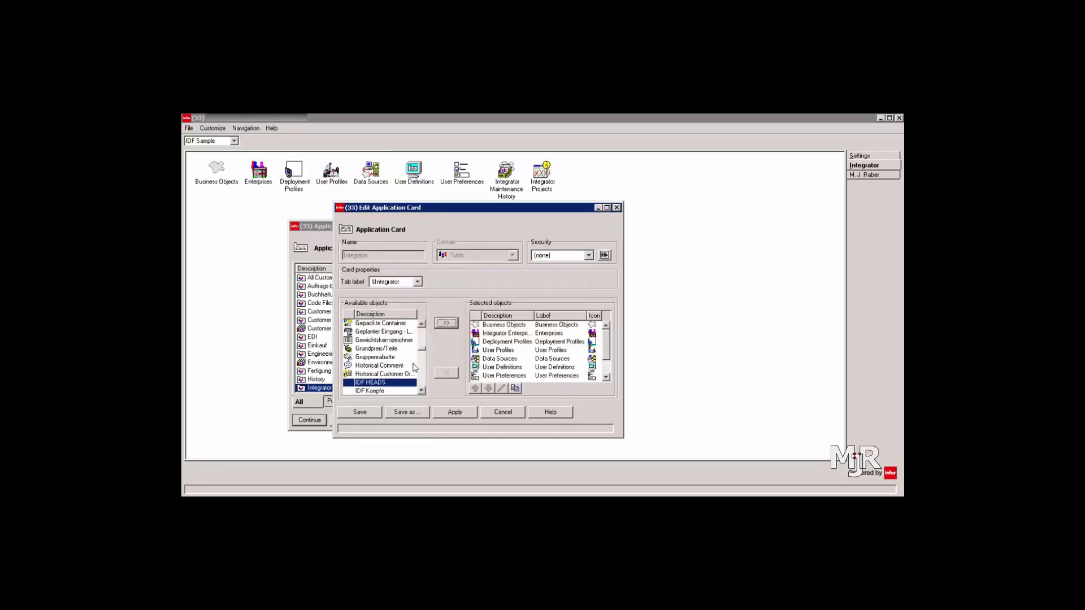
# - Add IDF POSITIONS to the Integrator card, then apply and save the card changes
pyautogui.click(422, 390)
pyautogui.click(398, 391)
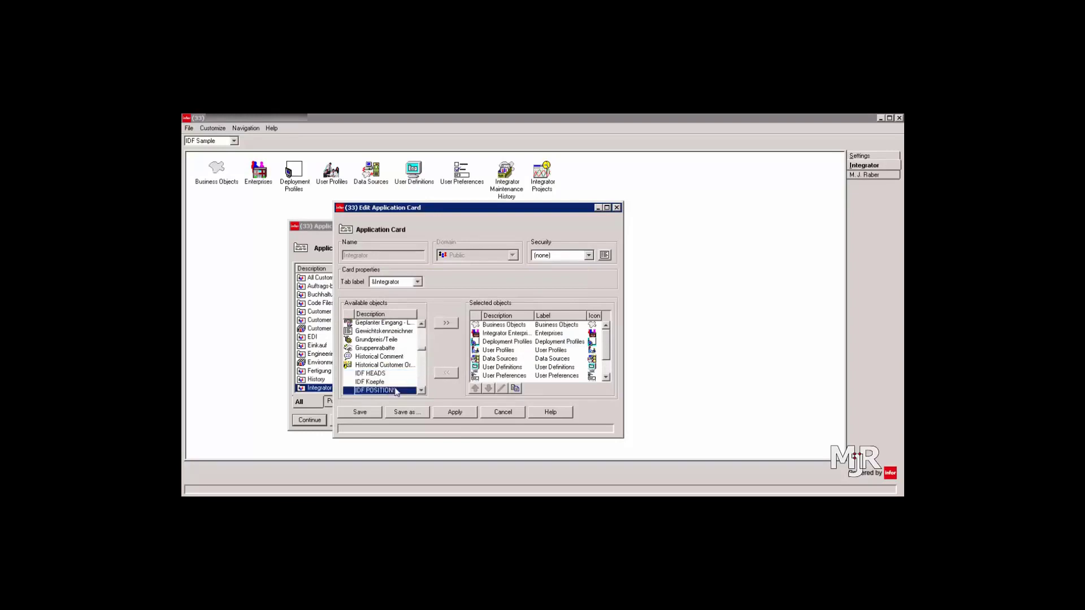
pyautogui.click(444, 324)
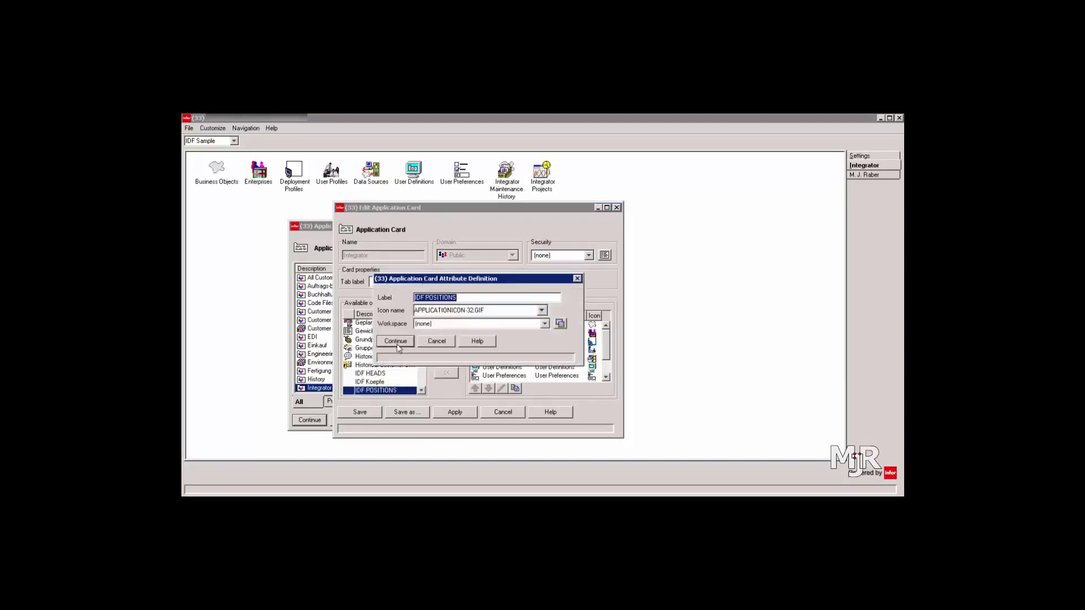
pyautogui.click(394, 341)
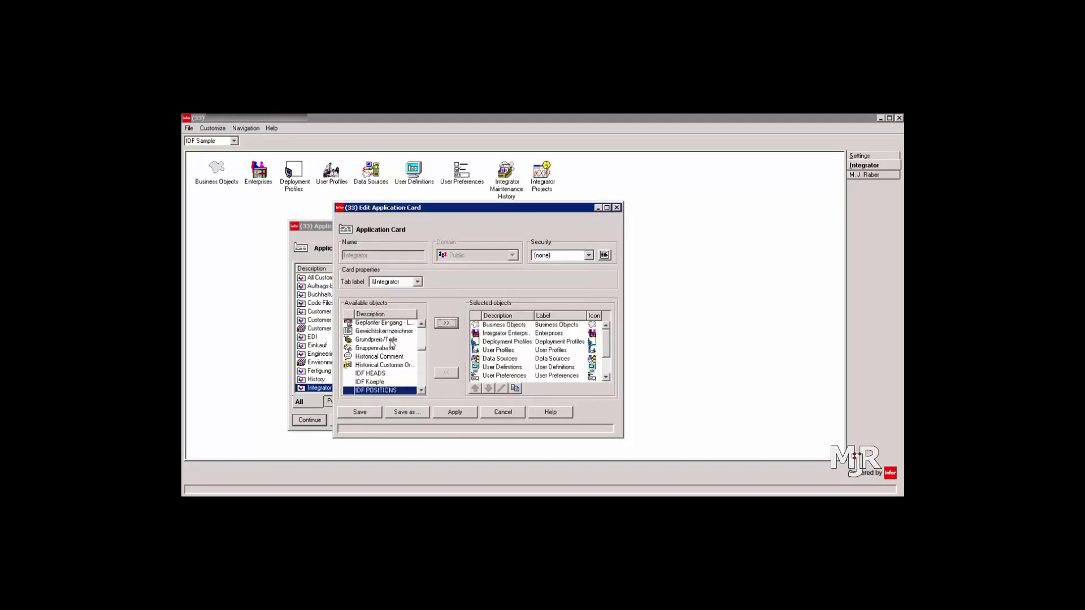
pyautogui.click(440, 414)
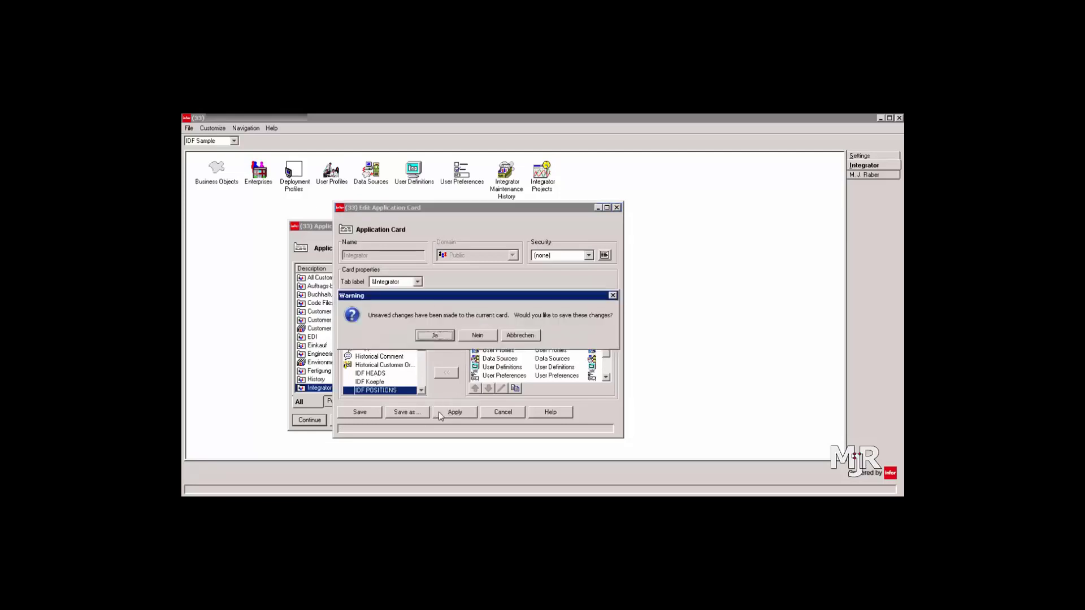
pyautogui.click(435, 336)
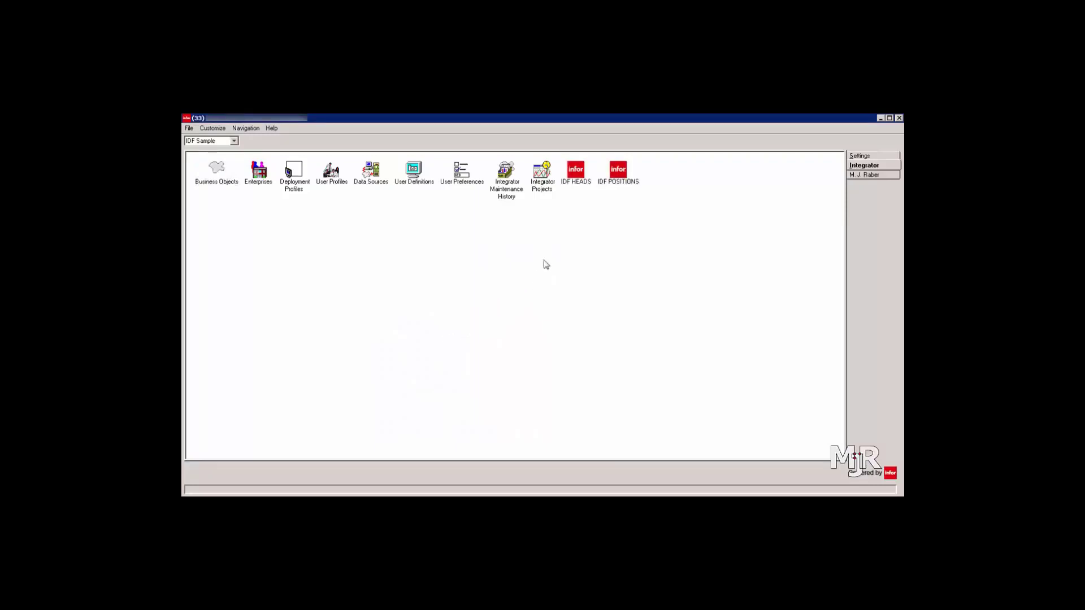
# - Open IDF HEADS and start editing its General view under Customize > Views
pyautogui.click(578, 176)
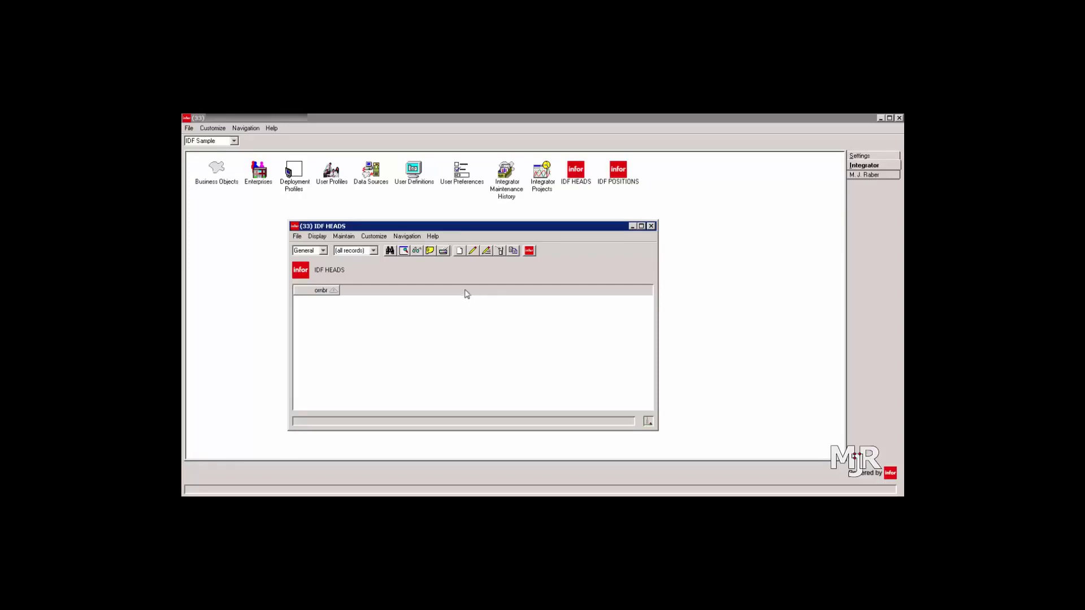
pyautogui.click(374, 236)
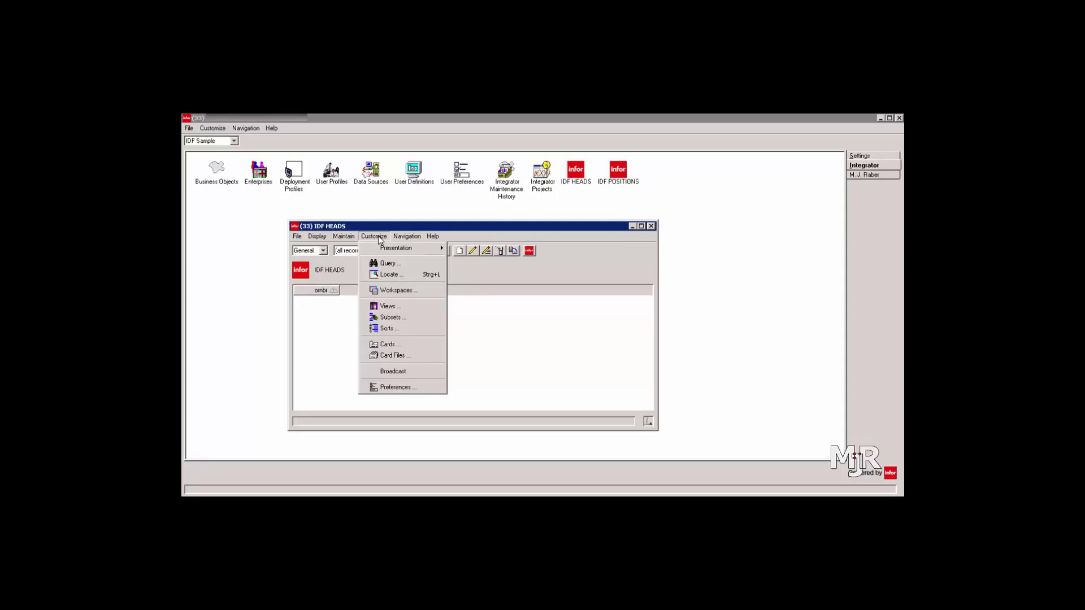
pyautogui.click(373, 306)
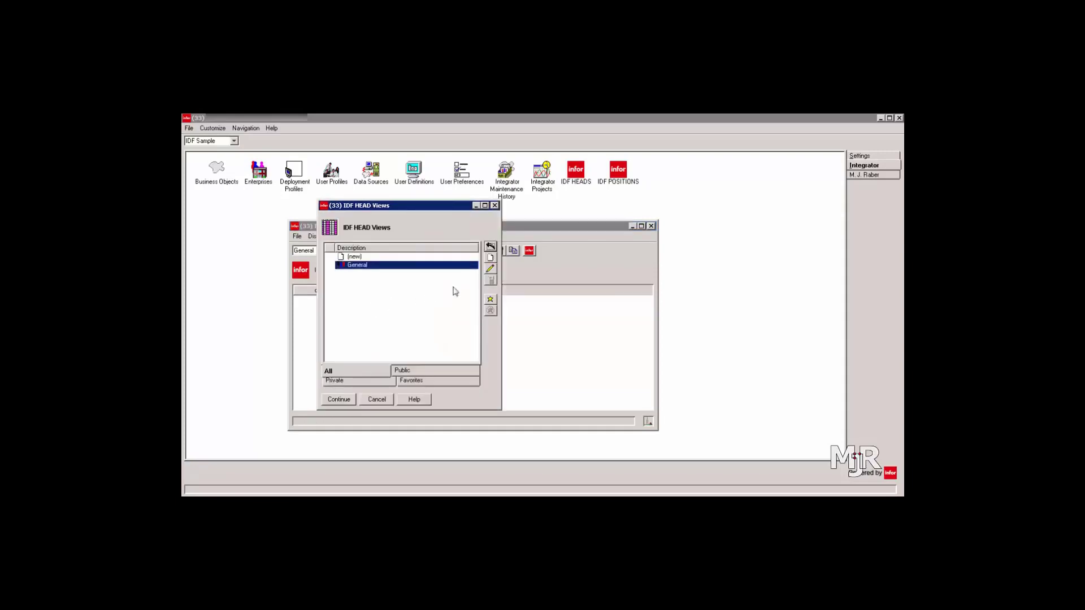
pyautogui.click(490, 270)
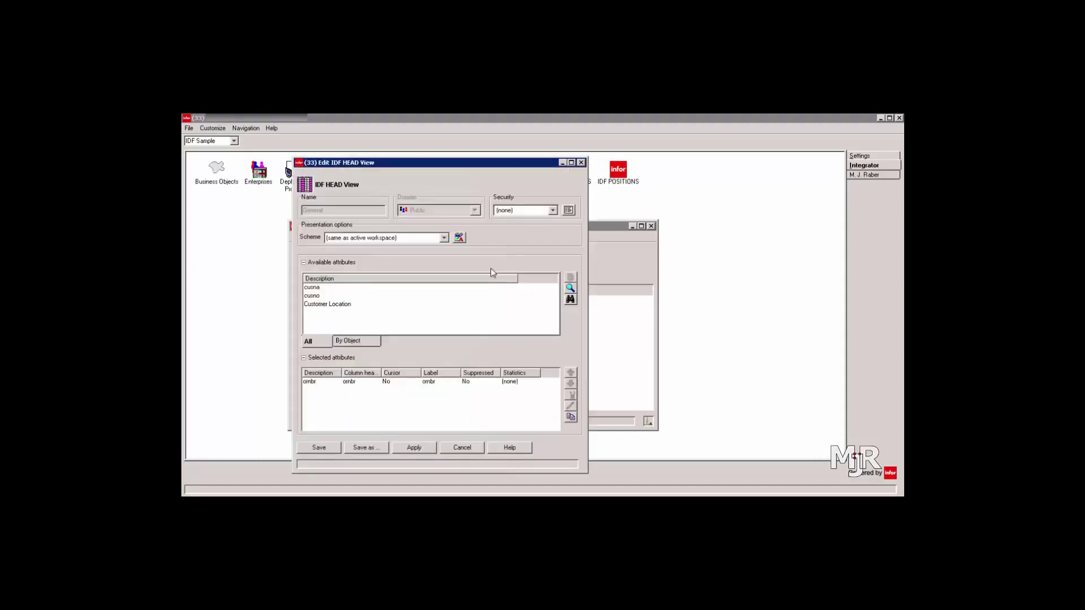
# - Add cusna, cusno and Customer Location columns to the General view and save it
pyautogui.doubleClick(315, 288)
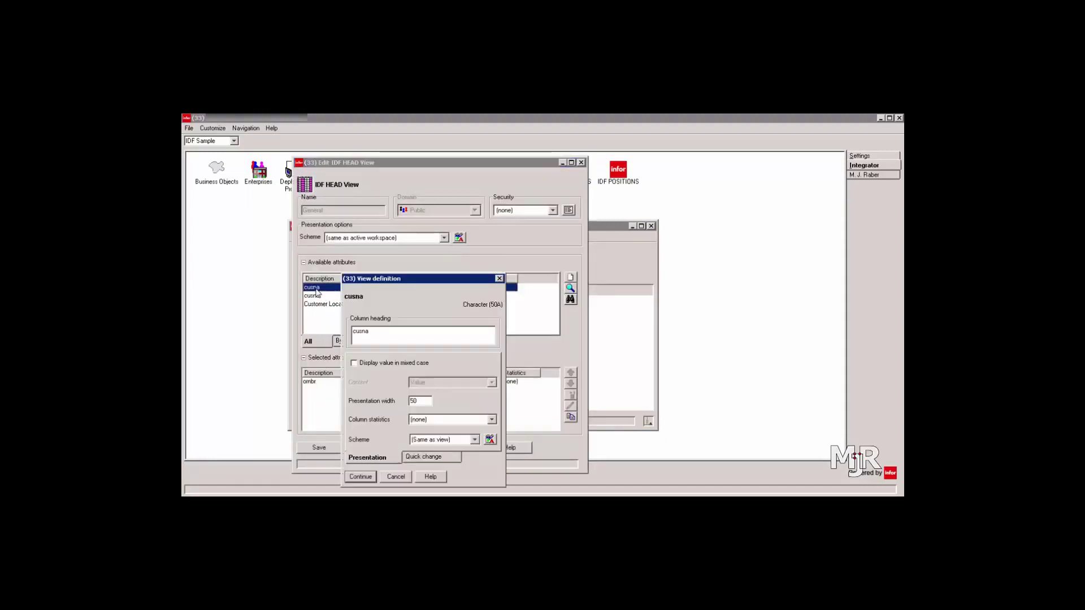
pyautogui.click(361, 477)
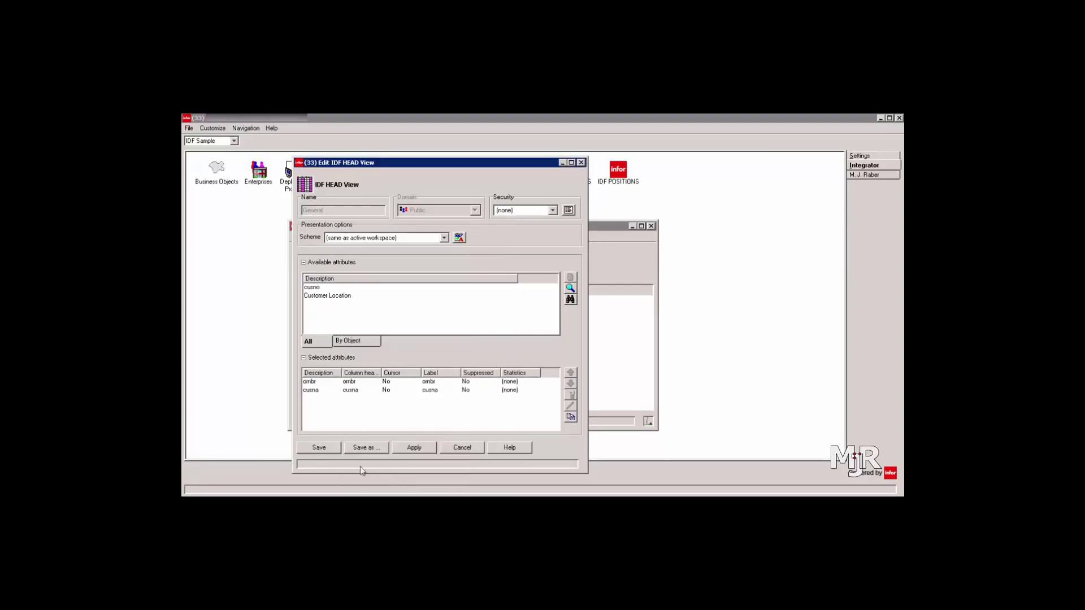
pyautogui.doubleClick(312, 288)
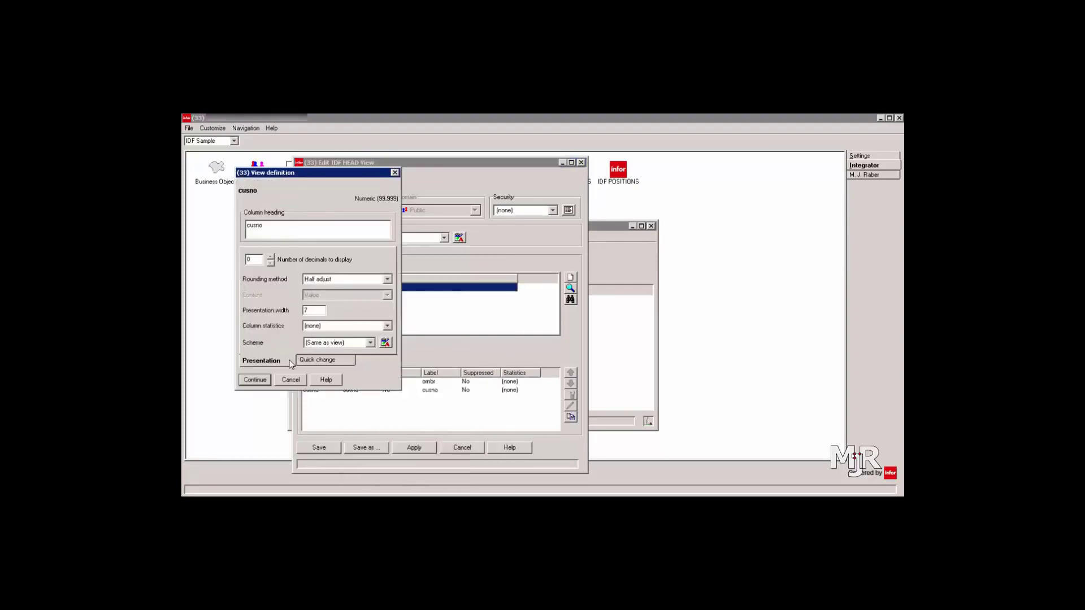
pyautogui.click(264, 382)
pyautogui.doubleClick(320, 289)
pyautogui.click(312, 424)
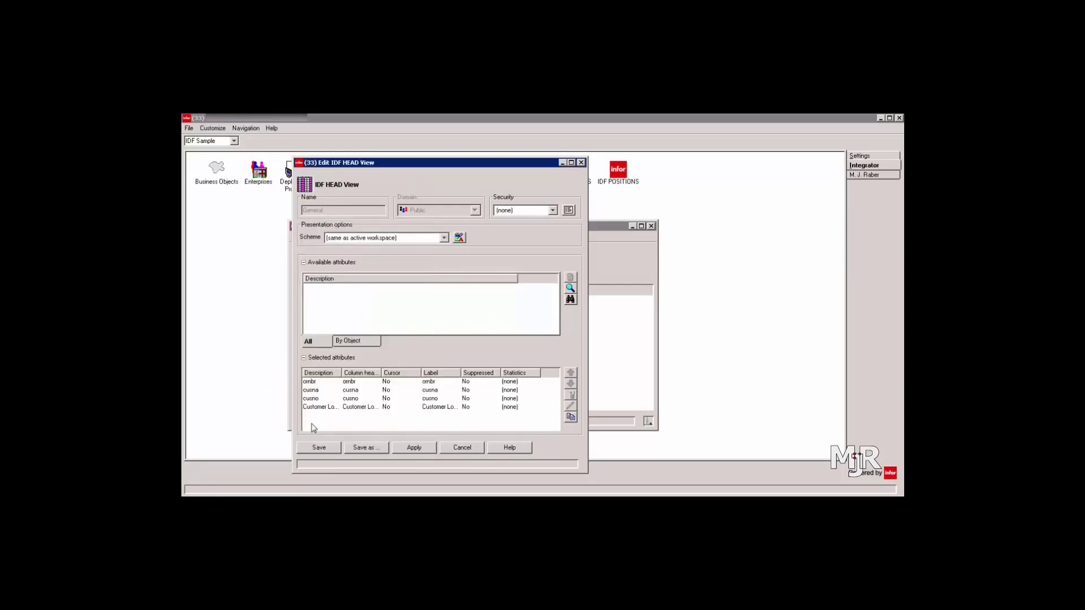
pyautogui.click(412, 449)
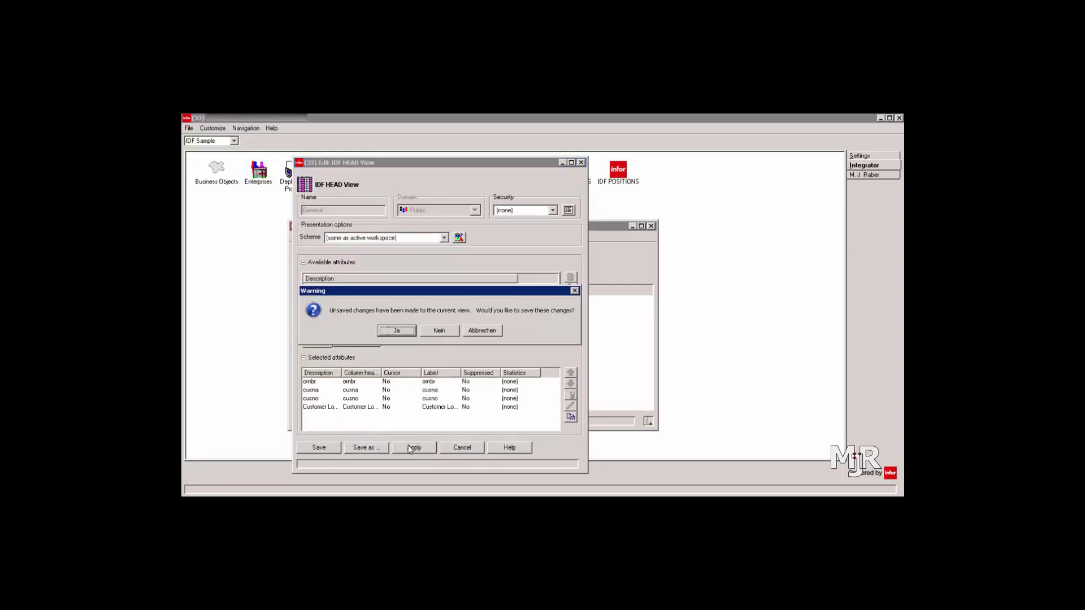
pyautogui.click(396, 331)
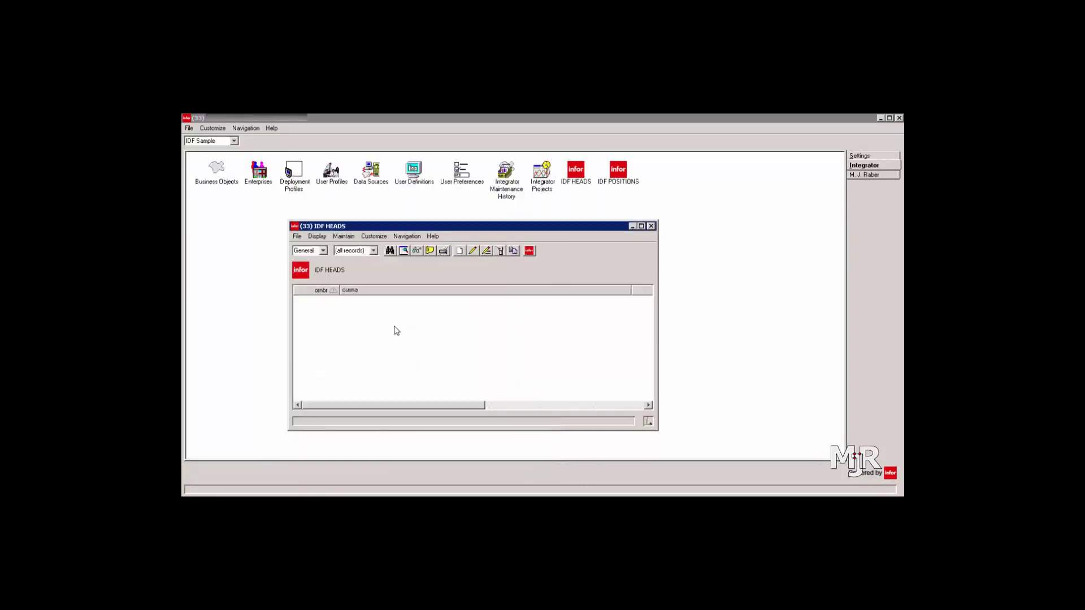
# - Scroll the IDF HEADS list right and start a new IDF HEAD record with the Default template
pyautogui.moveTo(385, 406); pyautogui.dragTo(361, 397)
pyautogui.click(459, 251)
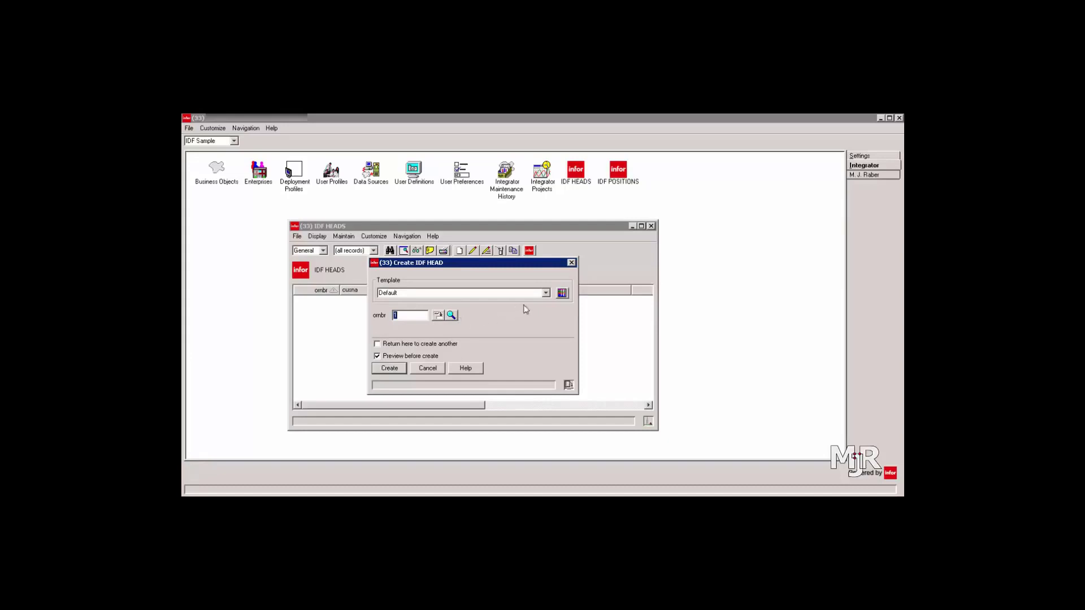
# - Add cusna to the Default create template with usage 'Prompt for value only' and save
pyautogui.click(562, 294)
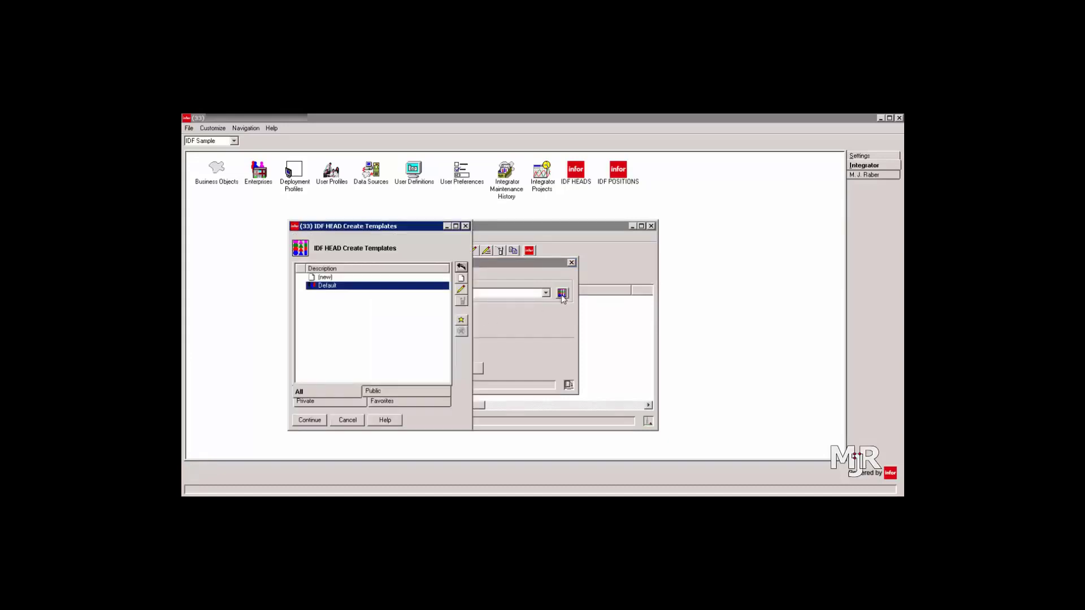
pyautogui.click(462, 290)
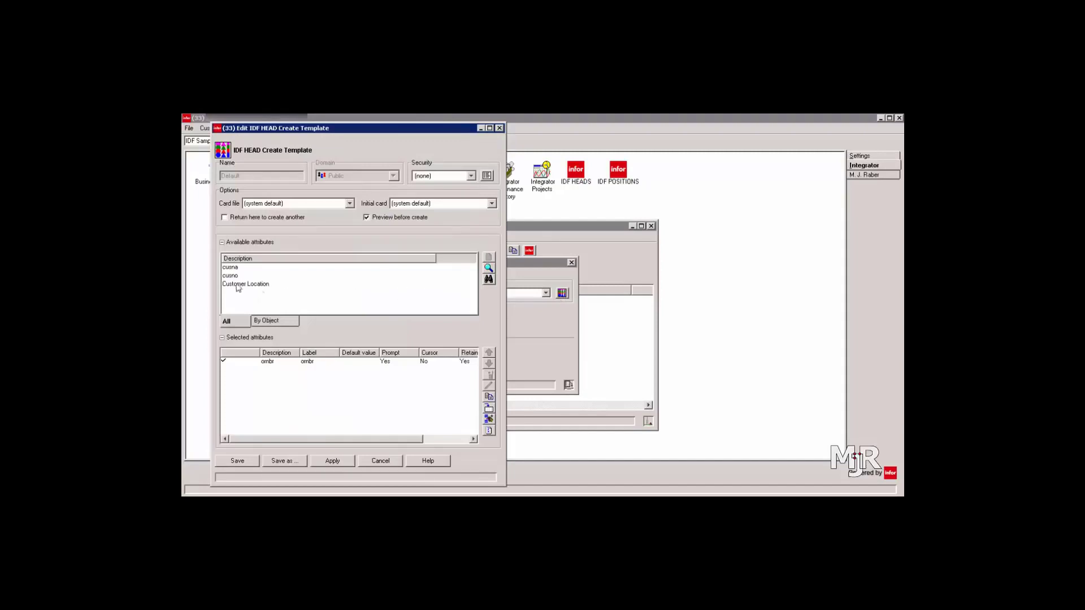
pyautogui.click(232, 269)
pyautogui.doubleClick(232, 270)
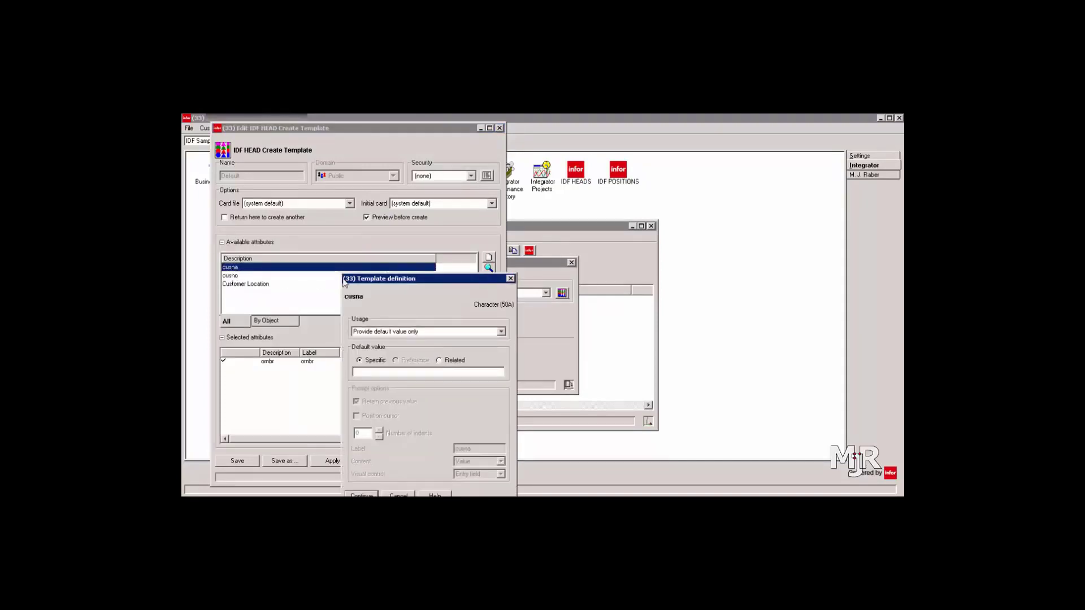
pyautogui.moveTo(370, 281); pyautogui.dragTo(426, 205)
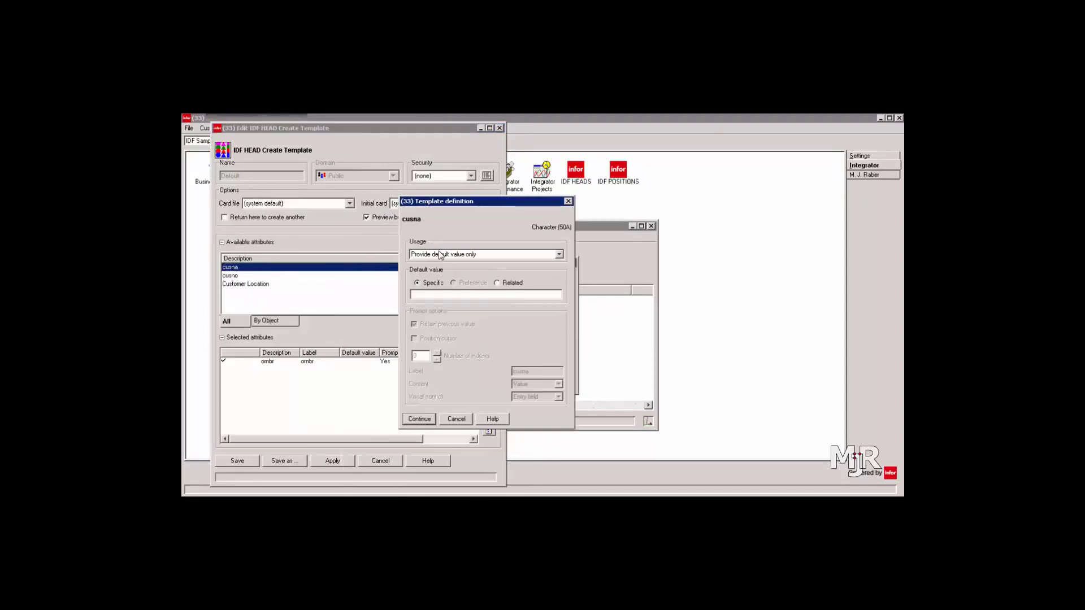
pyautogui.click(558, 254)
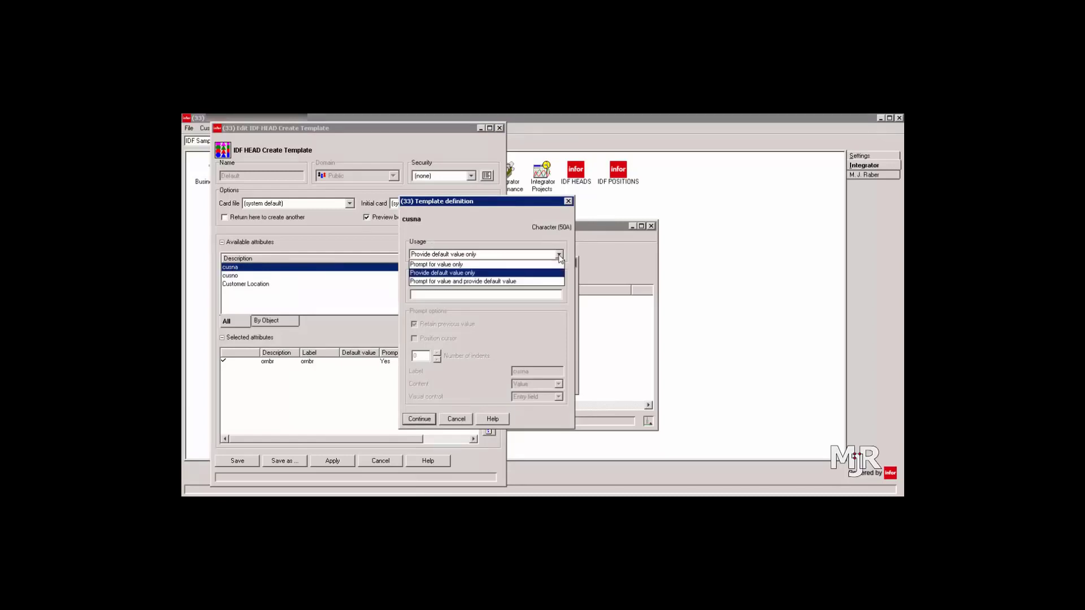
pyautogui.click(550, 266)
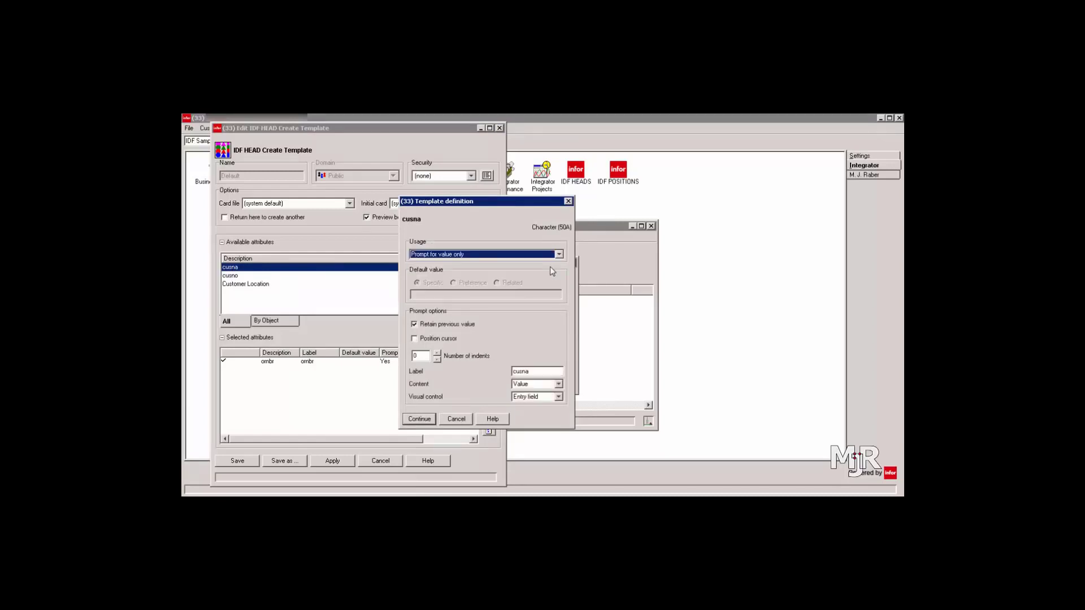
pyautogui.click(419, 420)
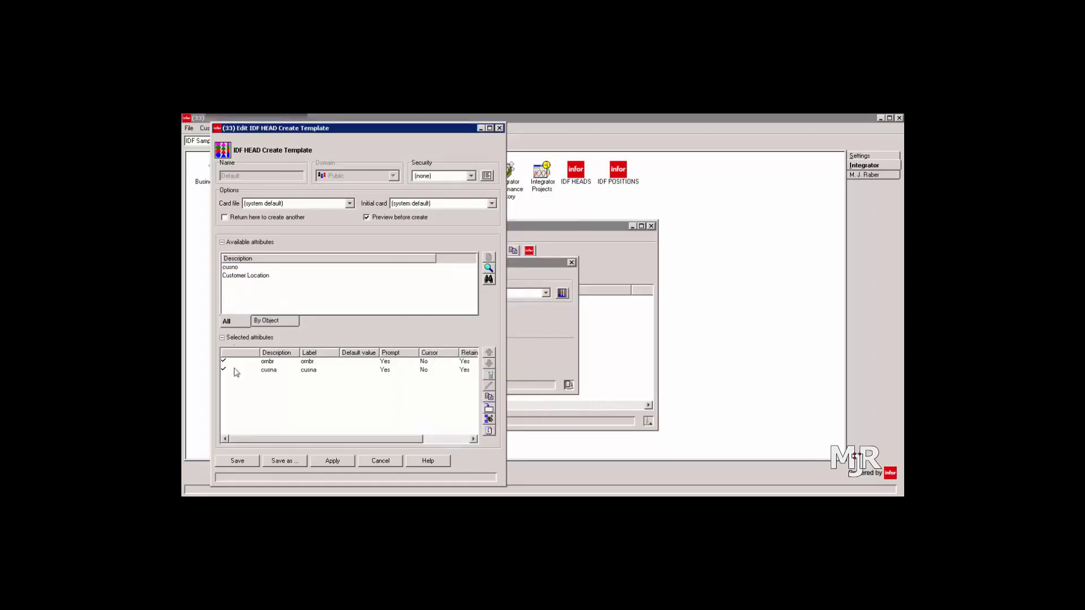
pyautogui.click(334, 459)
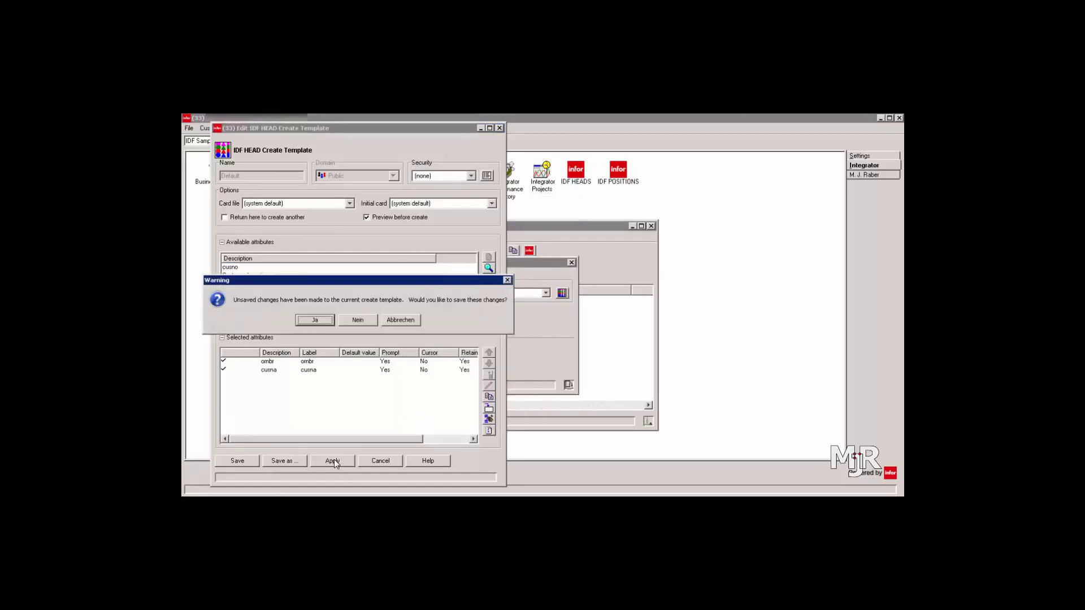
pyautogui.click(319, 322)
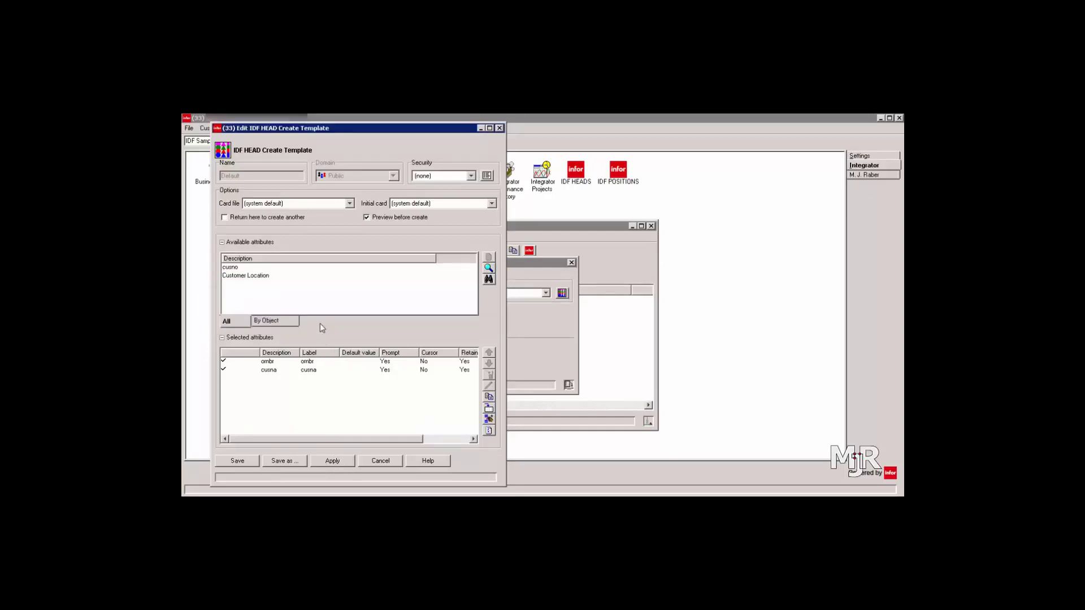